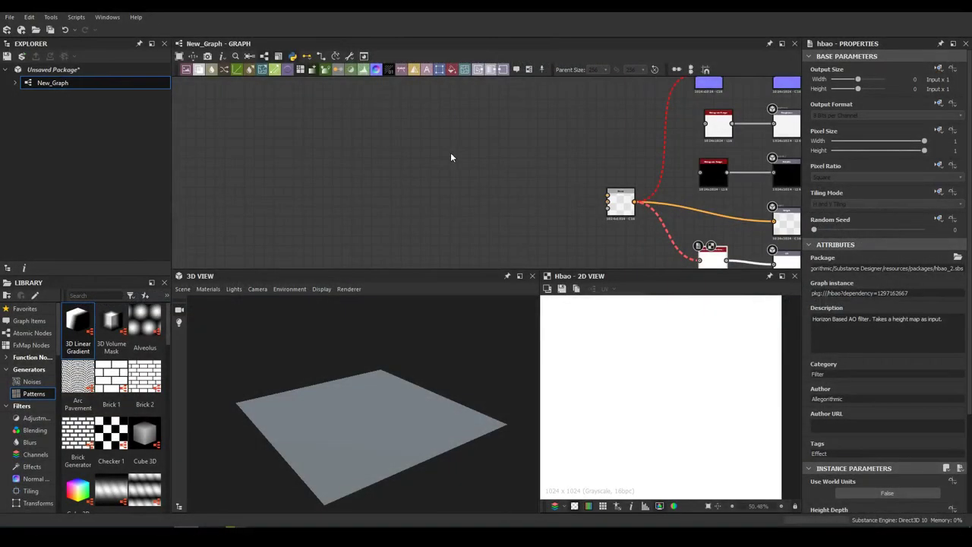
# Step: Add a Tile Generator, tune its scale and row offset, and change the Distance combine mode
pyautogui.press('space')
pyautogui.click(502, 241)
pyautogui.scroll(-5, 850, 417)
pyautogui.scroll(-5, 849, 417)
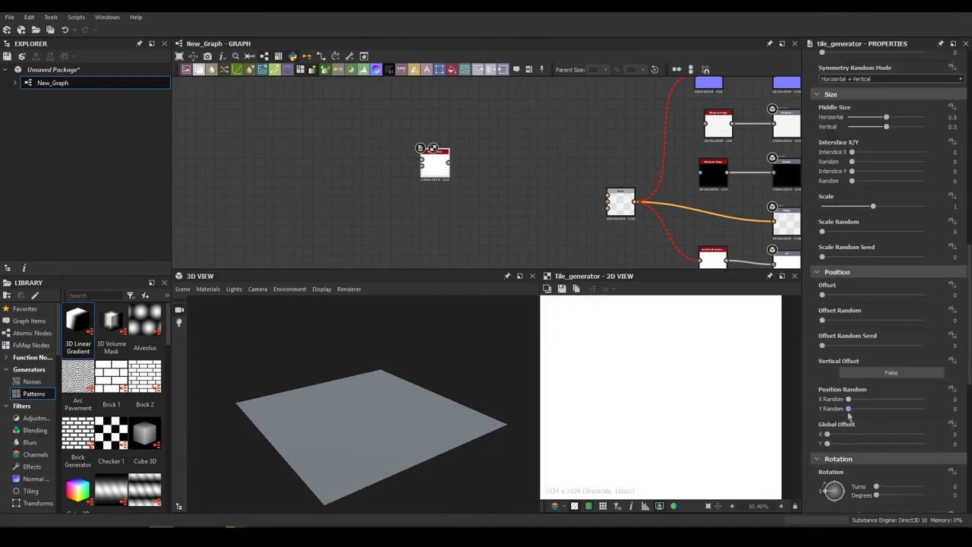
pyautogui.scroll(-3, 849, 417)
pyautogui.moveTo(822, 495); pyautogui.dragTo(897, 495)
pyautogui.scroll(5, 858, 380)
pyautogui.moveTo(822, 356); pyautogui.dragTo(871, 355)
pyautogui.scroll(1, 858, 304)
pyautogui.moveTo(873, 267); pyautogui.dragTo(858, 268)
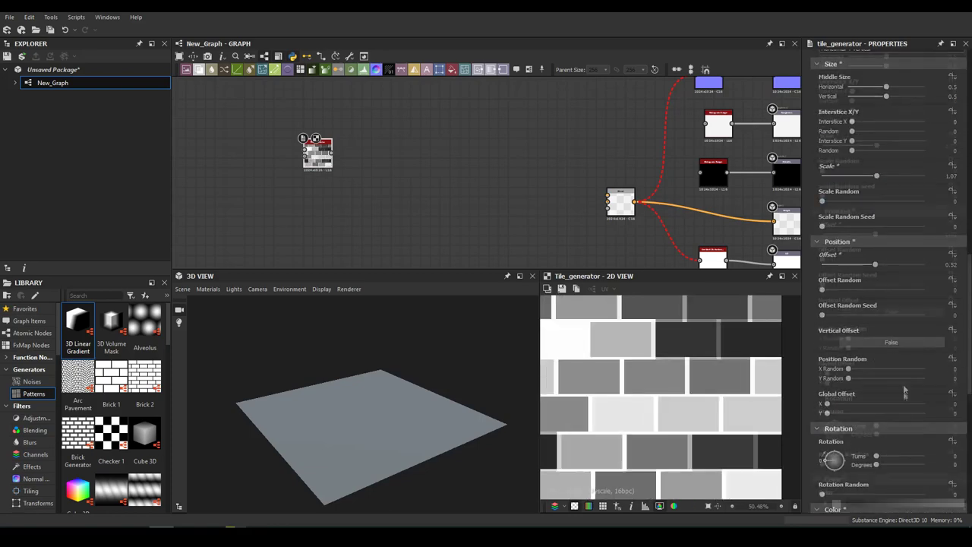
pyautogui.scroll(-5, 904, 391)
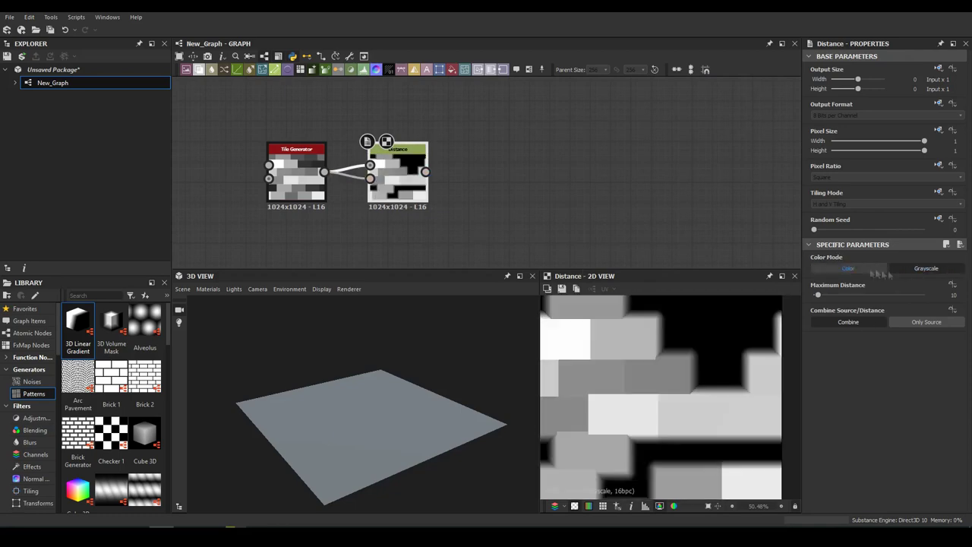
pyautogui.click(926, 322)
# Step: Raise the Tile Generator scale to 1.07 and lower its Luminance Random
pyautogui.click(302, 176)
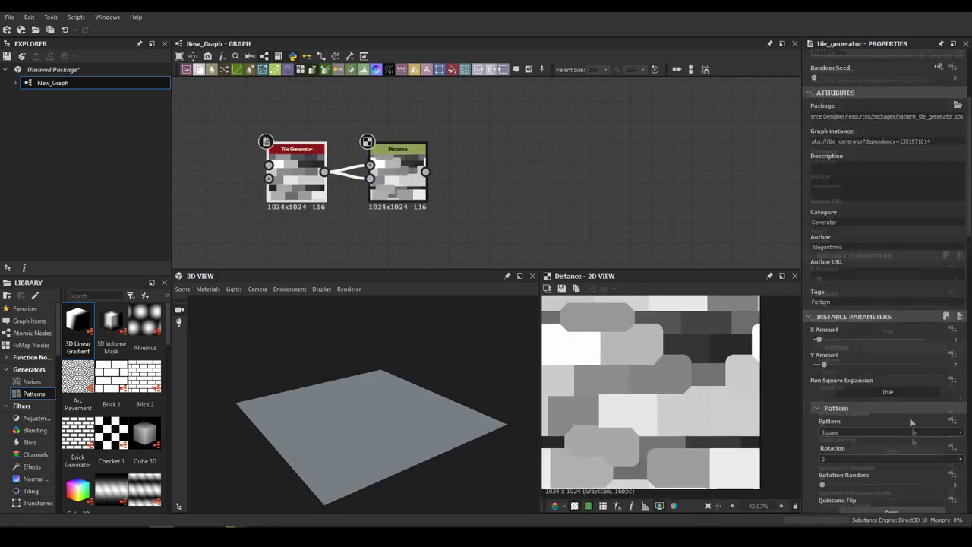
pyautogui.scroll(-10, 885, 304)
pyautogui.moveTo(866, 237)
pyautogui.mouseDown()
pyautogui.moveTo(877, 237)
pyautogui.moveTo(871, 251)
pyautogui.mouseUp()
pyautogui.scroll(-10, 922, 479)
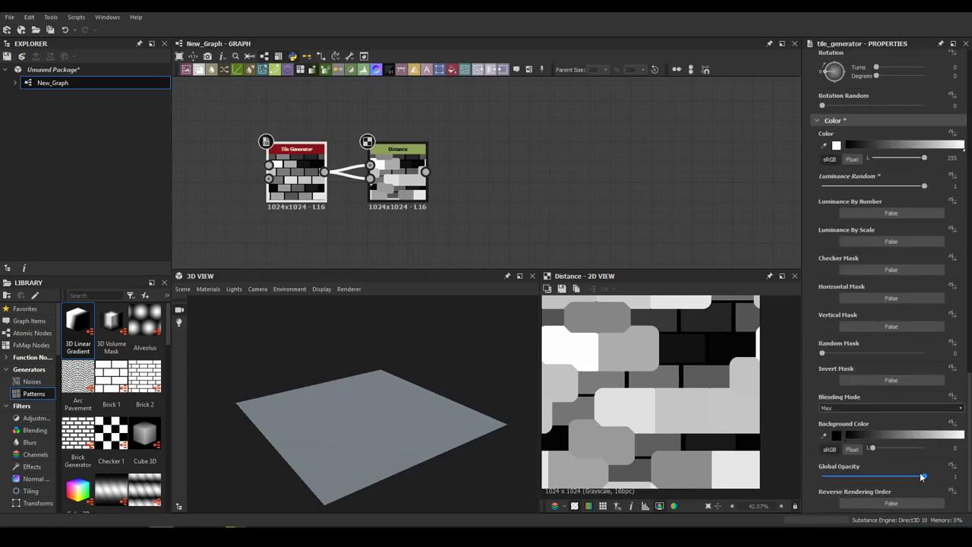
pyautogui.moveTo(903, 190); pyautogui.dragTo(878, 189)
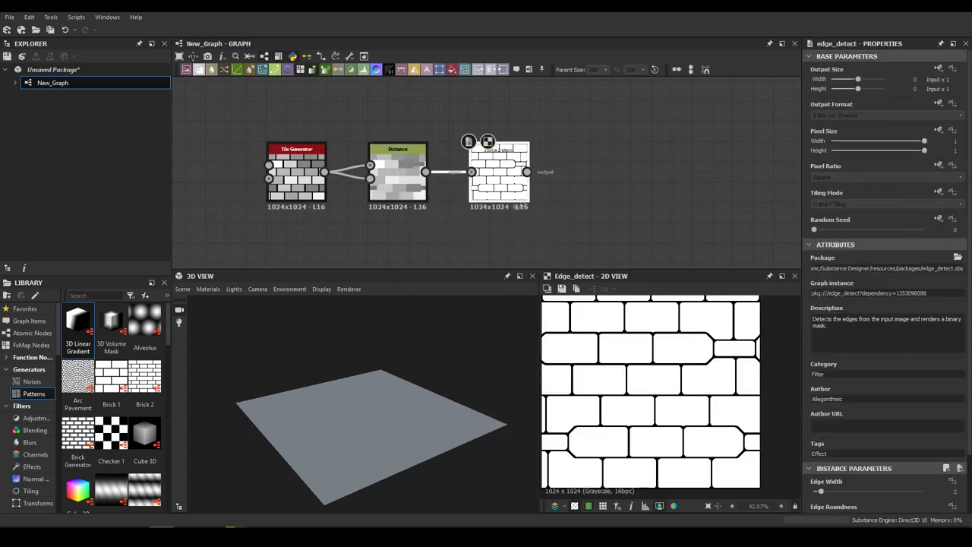
# Step: Insert a Directional Warp before Edge Detect, driven by a Perlin Noise node
pyautogui.press('space')
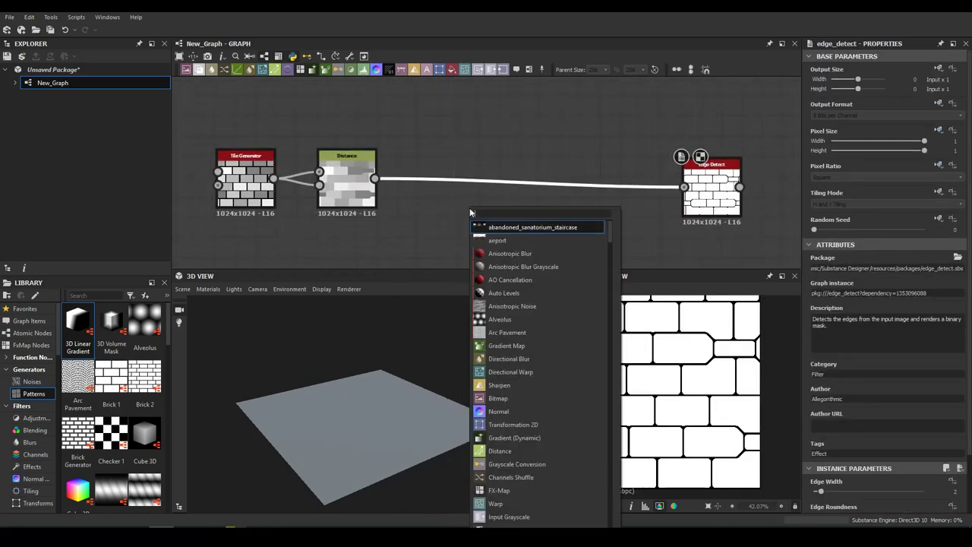
pyautogui.write('wa')
pyautogui.click(522, 266)
pyautogui.press('space')
pyautogui.press('Return')
pyautogui.moveTo(456, 126); pyautogui.dragTo(502, 193)
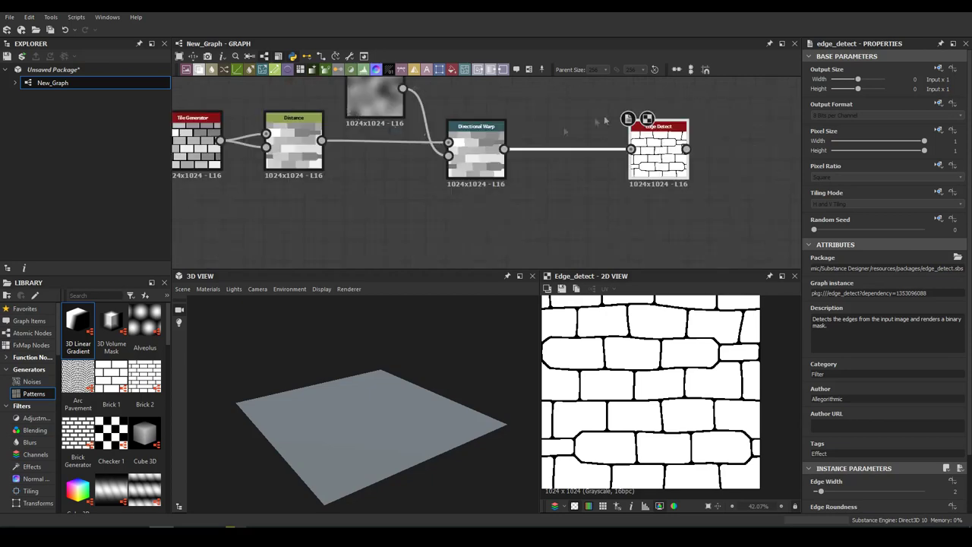
pyautogui.click(375, 99)
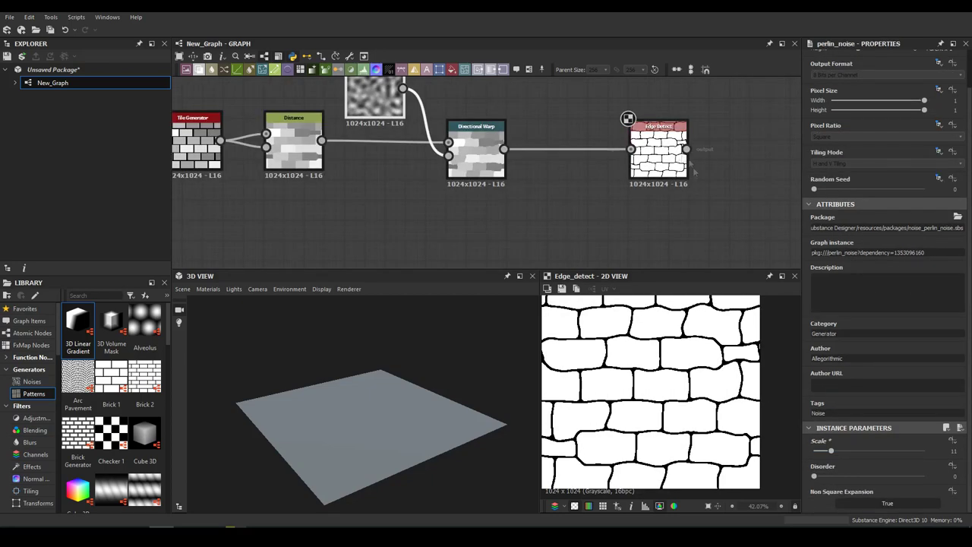
# Step: Add a Bevel node after Edge Detect
pyautogui.moveTo(694, 173); pyautogui.dragTo(508, 190, button='middle')
pyautogui.moveTo(500, 164); pyautogui.dragTo(546, 177)
pyautogui.click(517, 205)
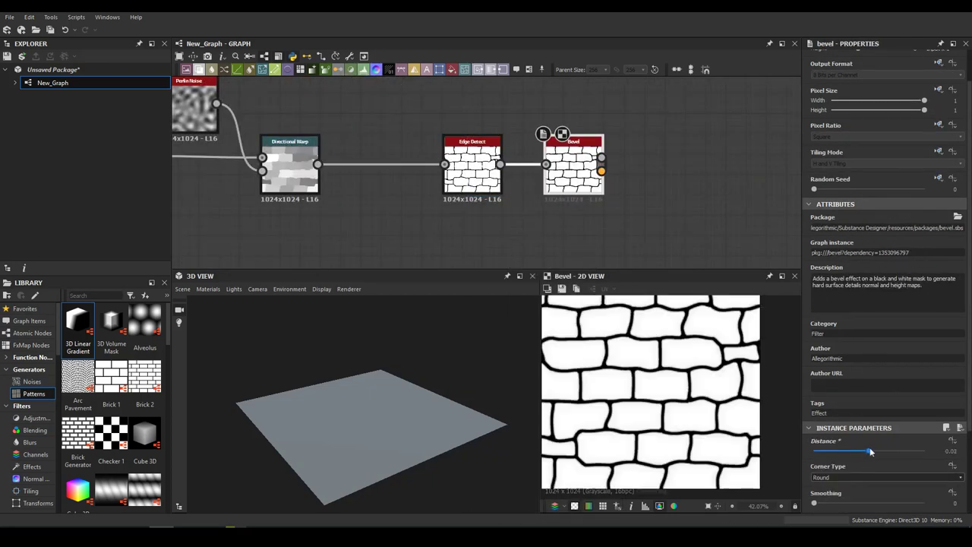
# Step: Add a Slope Blur Grayscale after Bevel with a Perlin Noise slope input
pyautogui.moveTo(684, 174); pyautogui.dragTo(506, 184, button='middle')
pyautogui.moveTo(424, 167); pyautogui.dragTo(405, 190)
pyautogui.click(433, 200)
pyautogui.moveTo(471, 180); pyautogui.dragTo(405, 190)
pyautogui.click(434, 207)
pyautogui.click(490, 175)
pyautogui.scroll(-1, 836, 504)
pyautogui.scroll(4, 644, 359)
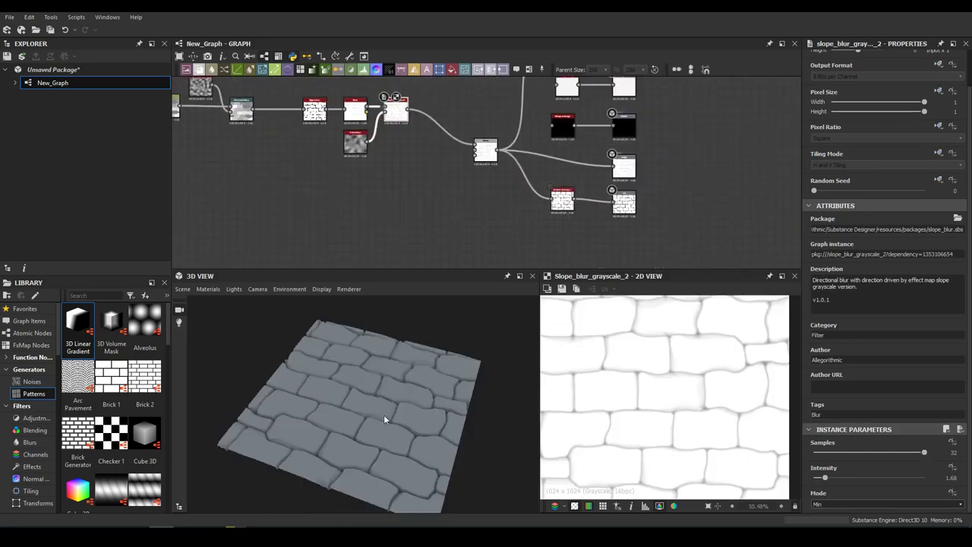
# Step: Feed Perlin Noise into a second slope blur, lowering its intensity and raising the noise scale
pyautogui.keyDown('alt'); pyautogui.moveTo(336, 373); pyautogui.dragTo(391, 401); pyautogui.keyUp('alt')
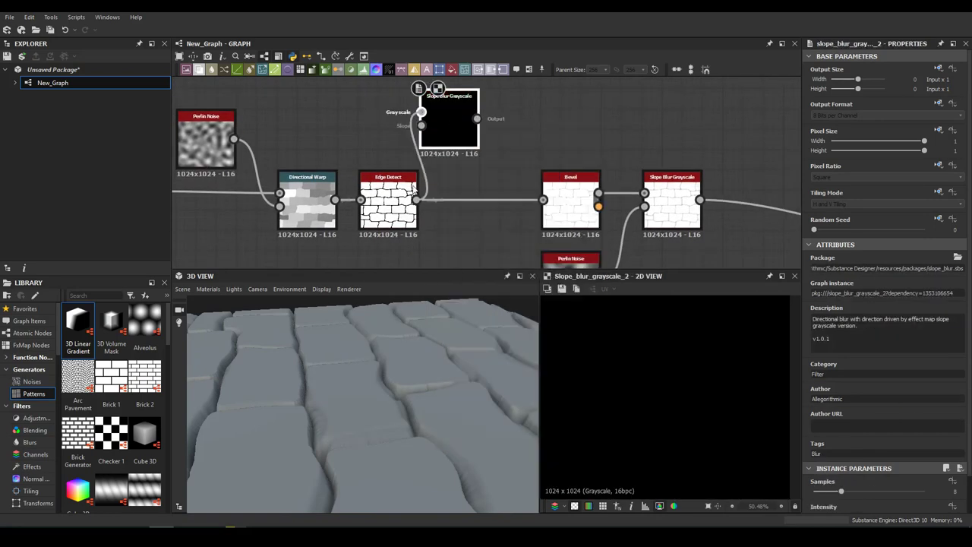
pyautogui.moveTo(500, 173); pyautogui.dragTo(499, 102)
pyautogui.click(513, 103)
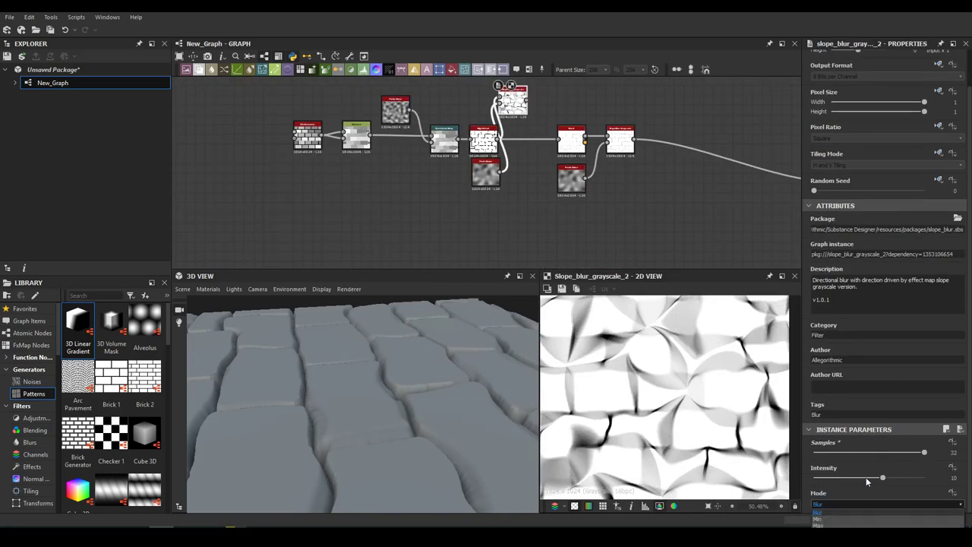
pyautogui.moveTo(851, 481); pyautogui.dragTo(826, 483)
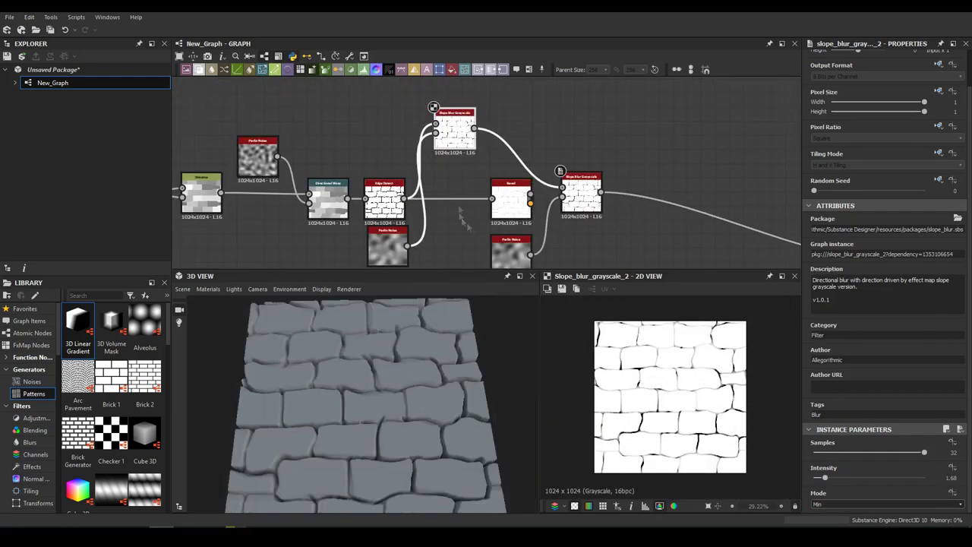
pyautogui.moveTo(815, 452); pyautogui.dragTo(897, 452)
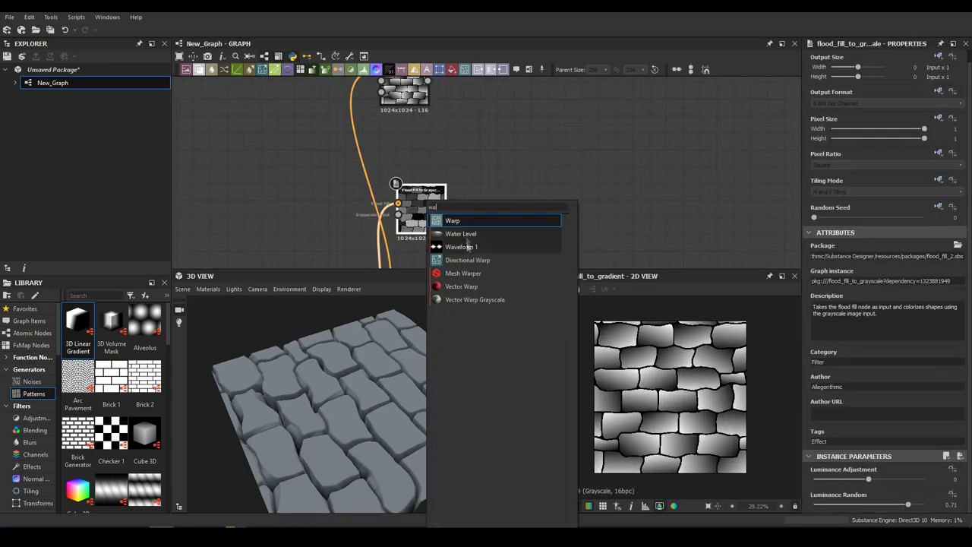
# Step: Add a Clouds 2 node and shift the Directional Warp node to the left
pyautogui.write('clouds')
pyautogui.press('Return')
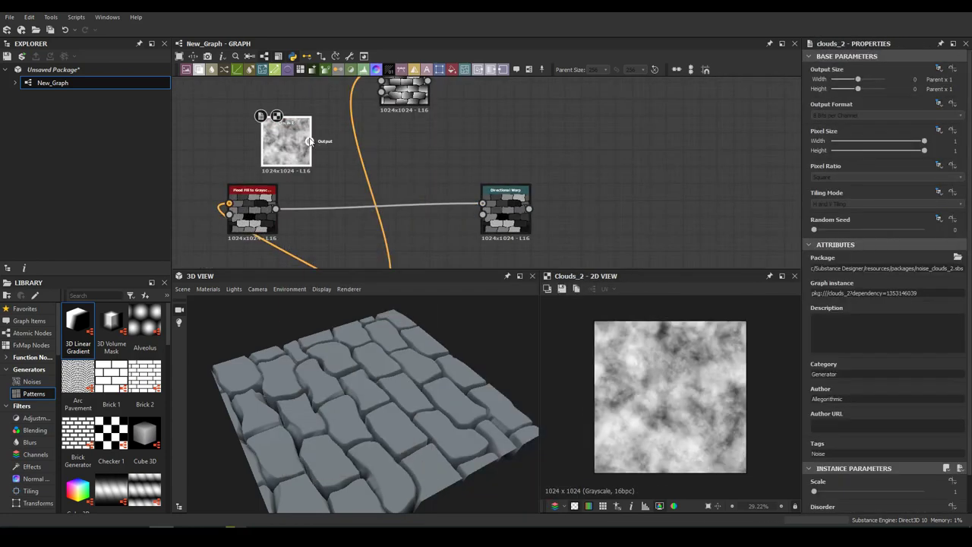
pyautogui.moveTo(503, 191); pyautogui.dragTo(435, 192)
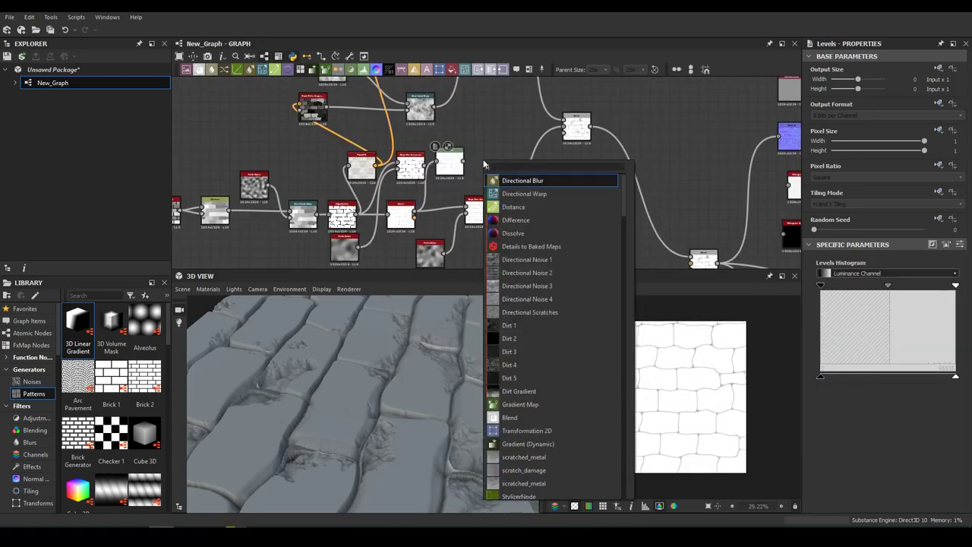
# Step: Lower the trial Distance node's Maximum Distance, then undo it
pyautogui.scroll(3, 581, 196)
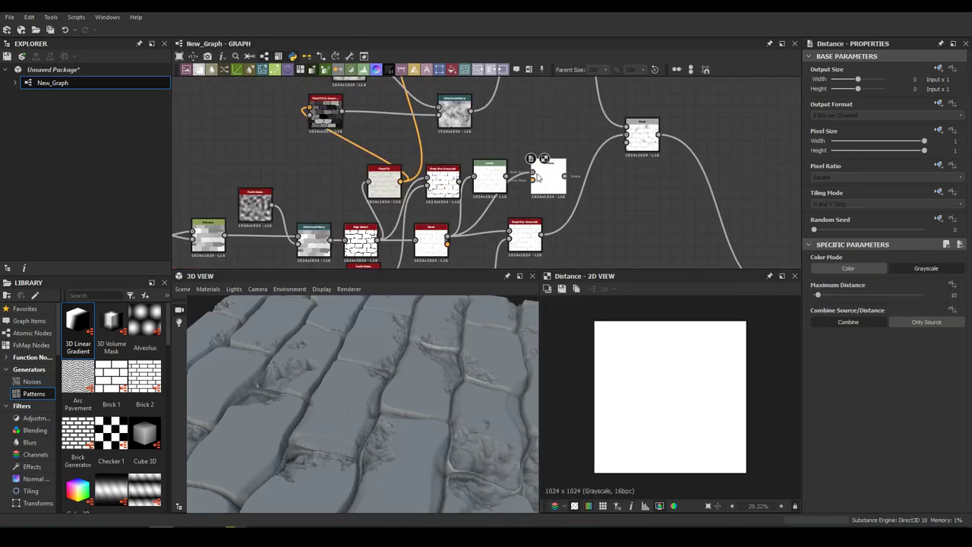
pyautogui.moveTo(818, 295)
pyautogui.mouseDown()
pyautogui.moveTo(851, 295)
pyautogui.moveTo(818, 295)
pyautogui.mouseUp()
pyautogui.hotkey('ctrl', 'z')
pyautogui.hotkey('ctrl', 'z')
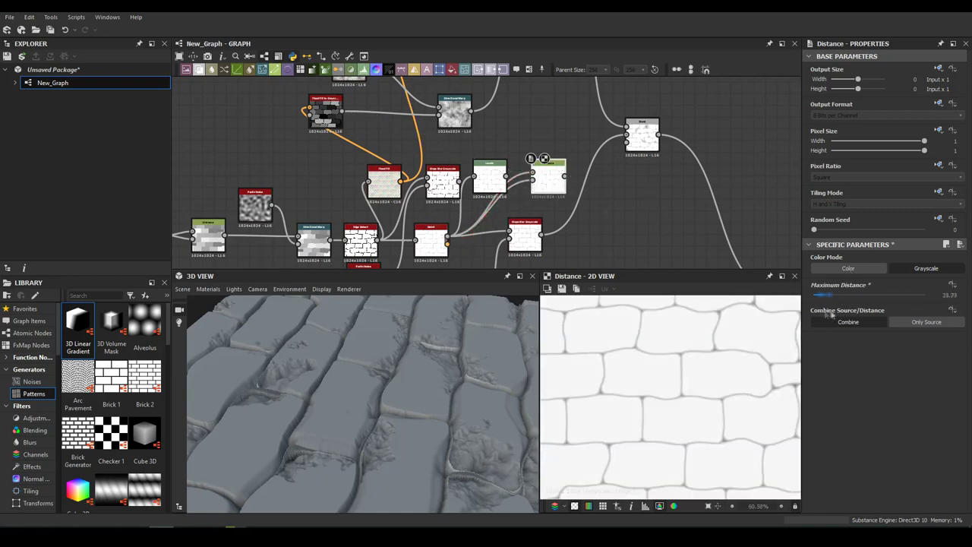
pyautogui.hotkey('ctrl', 'z')
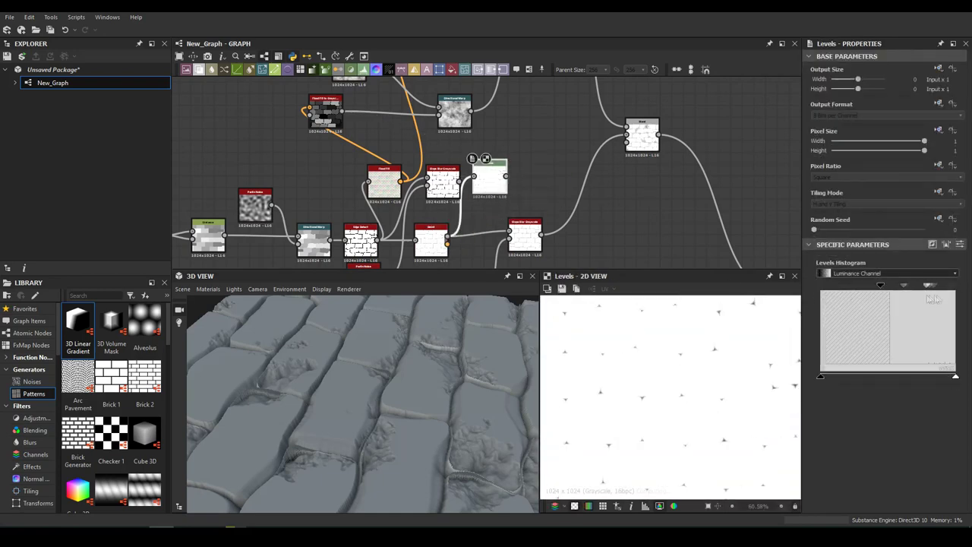
# Step: Paste a Levels node after the damage blend and wire it into the chain
pyautogui.moveTo(502, 183)
pyautogui.mouseDown(button='middle')
pyautogui.moveTo(494, 164)
pyautogui.moveTo(425, 182)
pyautogui.mouseUp(button='middle')
pyautogui.click(482, 160)
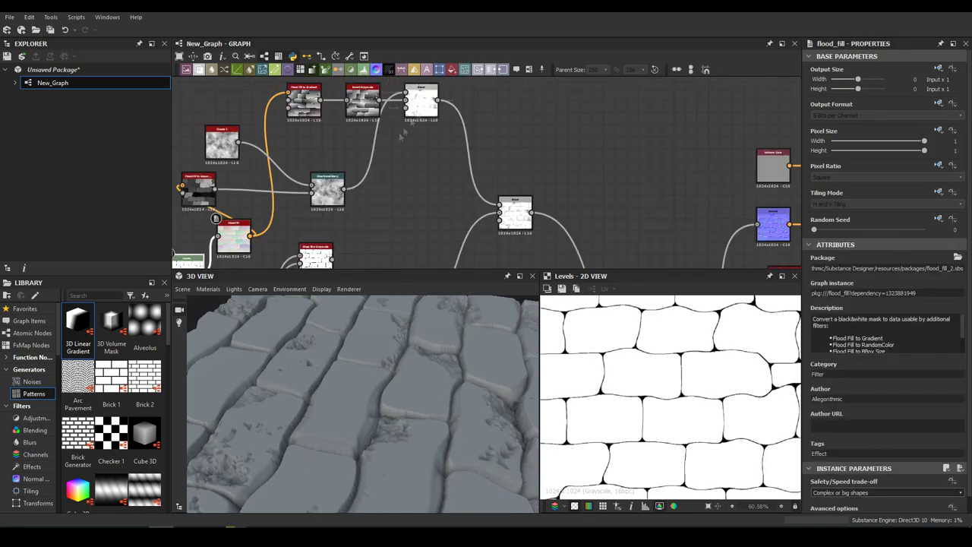
pyautogui.moveTo(342, 380); pyautogui.dragTo(418, 335)
pyautogui.moveTo(456, 197); pyautogui.dragTo(515, 139, button='middle')
pyautogui.hotkey('ctrl', 'v')
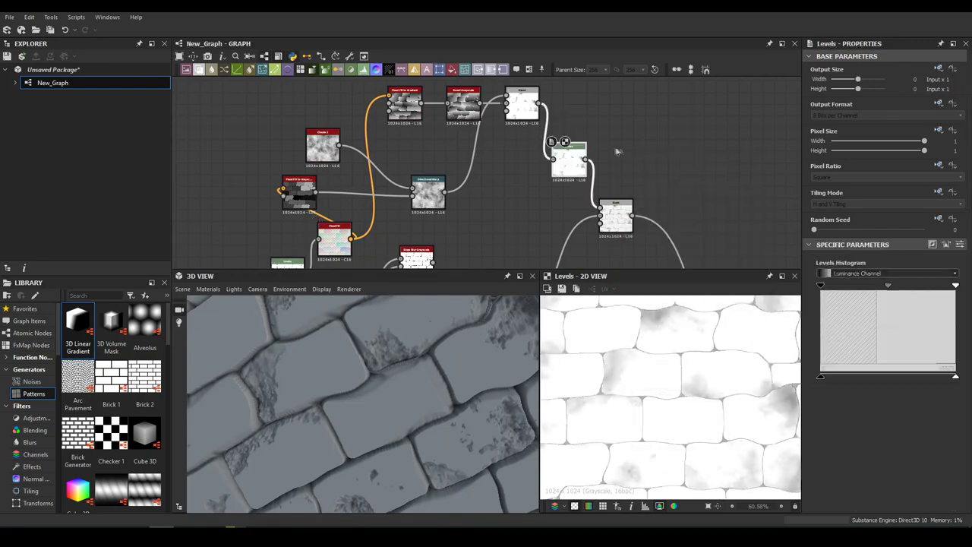
pyautogui.moveTo(365, 357)
pyautogui.mouseDown()
pyautogui.moveTo(274, 337)
pyautogui.moveTo(319, 364)
pyautogui.mouseUp()
pyautogui.scroll(5, 403, 163)
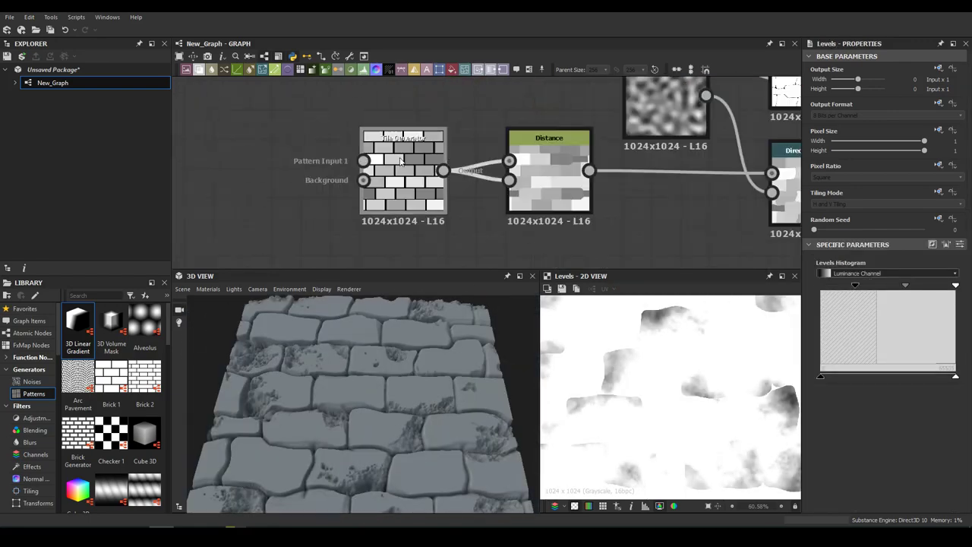
# Step: Set the Tile Generator to 5×11 tiles for wider bricks
pyautogui.click(403, 168)
pyautogui.click(825, 370)
pyautogui.moveTo(832, 392); pyautogui.dragTo(831, 396)
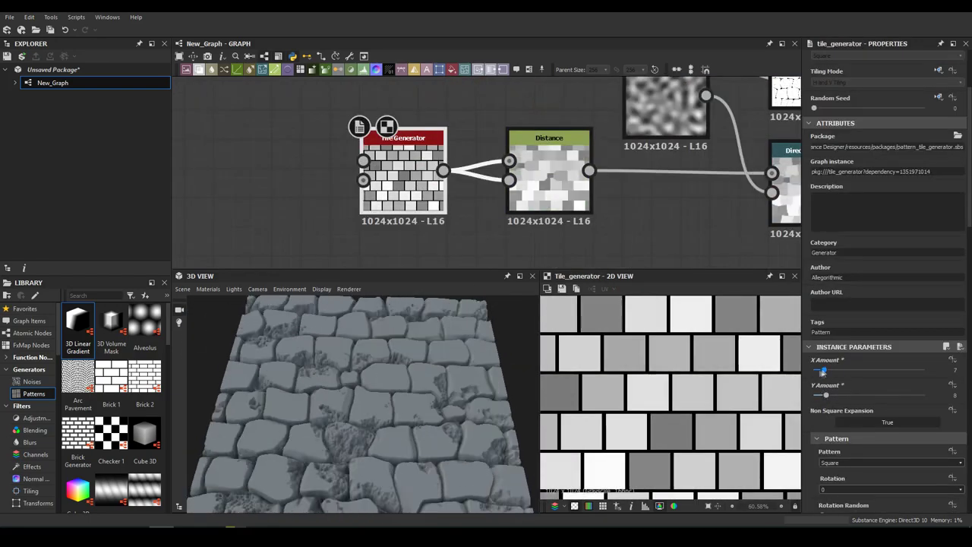
pyautogui.moveTo(364, 380); pyautogui.dragTo(321, 349)
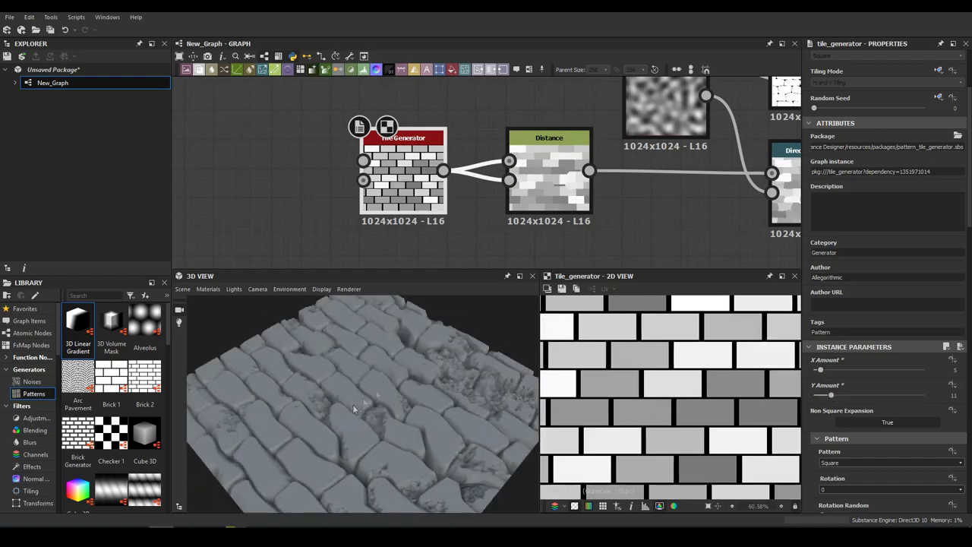
pyautogui.scroll(-3, 457, 183)
# Step: Push the Levels highlights to whiten the damage mask
pyautogui.doubleClick(457, 183)
pyautogui.moveTo(457, 183); pyautogui.dragTo(519, 147, button='middle')
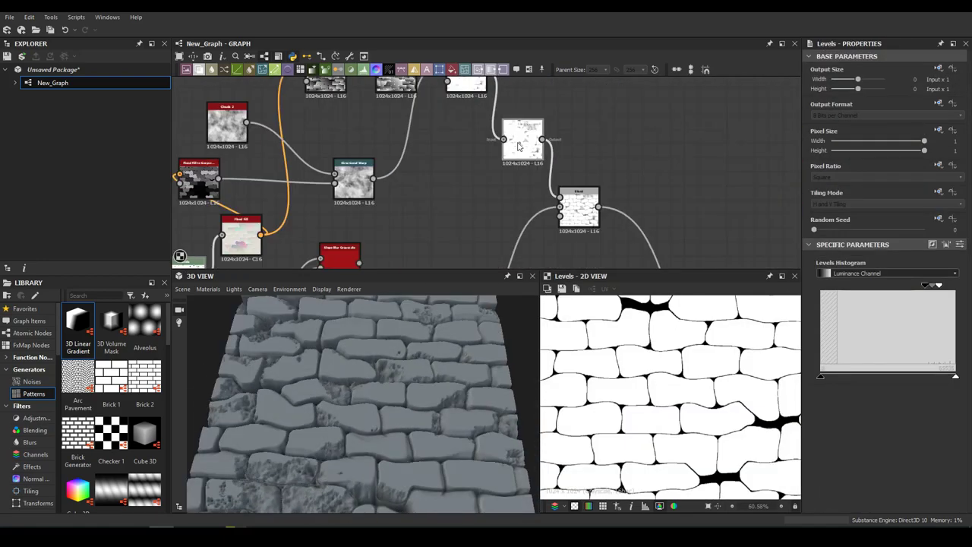
pyautogui.moveTo(956, 287); pyautogui.dragTo(933, 286)
# Step: Insert a Blur HQ Grayscale node after Levels
pyautogui.moveTo(579, 207); pyautogui.dragTo(613, 236)
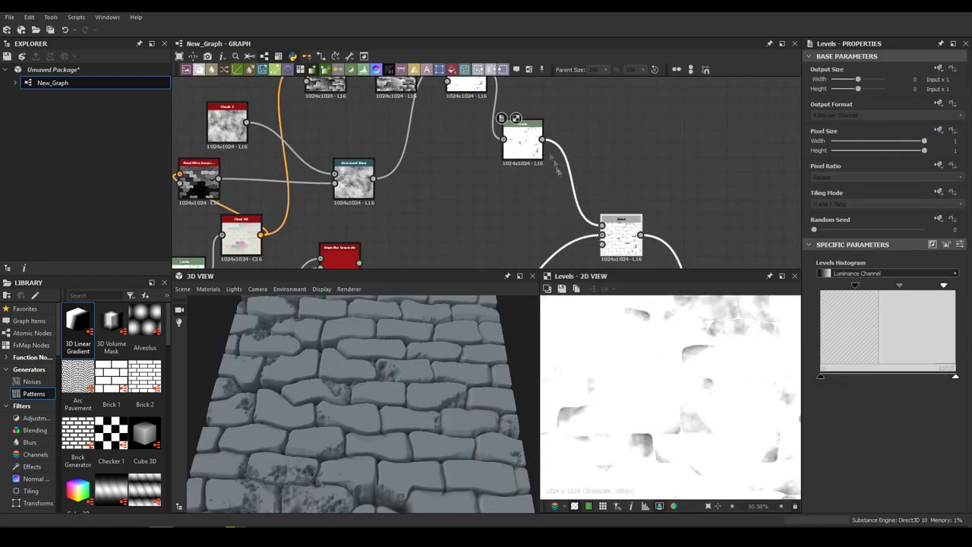
pyautogui.moveTo(523, 141); pyautogui.dragTo(537, 111)
pyautogui.press('space')
pyautogui.click(673, 253)
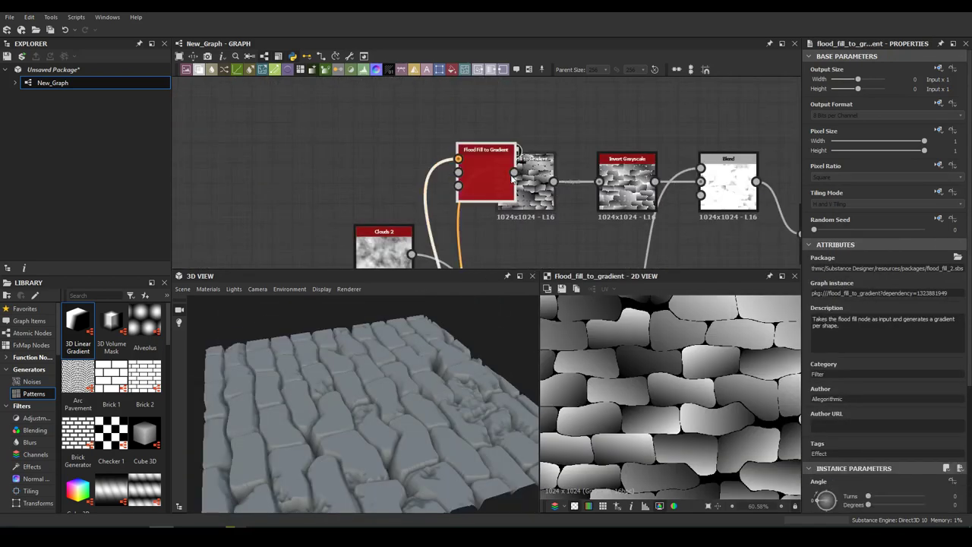
# Step: Set the gradient angle to 68° with maximum variation, then duplicate and Min-blend the copies
pyautogui.scroll(-3, 866, 408)
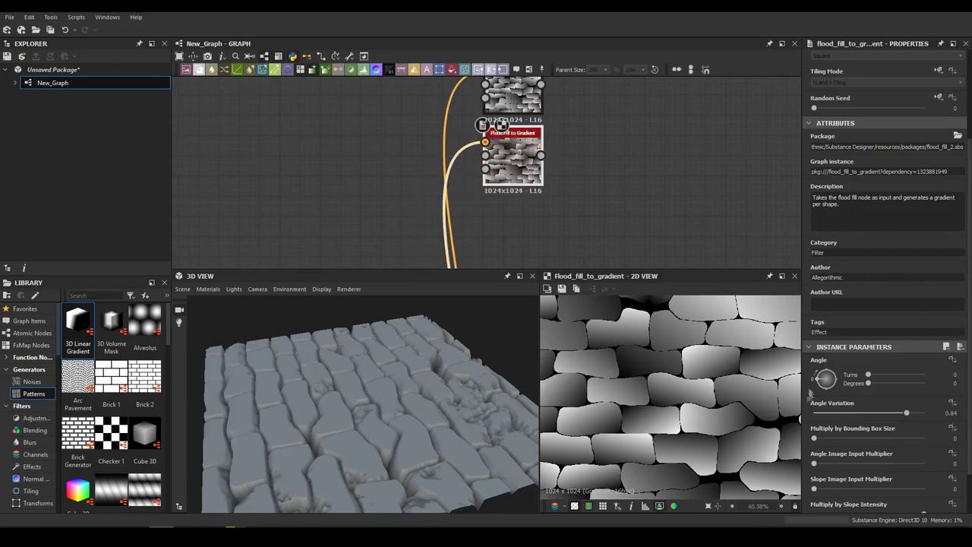
pyautogui.click(858, 412)
pyautogui.click(924, 413)
pyautogui.click(827, 378)
pyautogui.hotkey('ctrl', 'd')
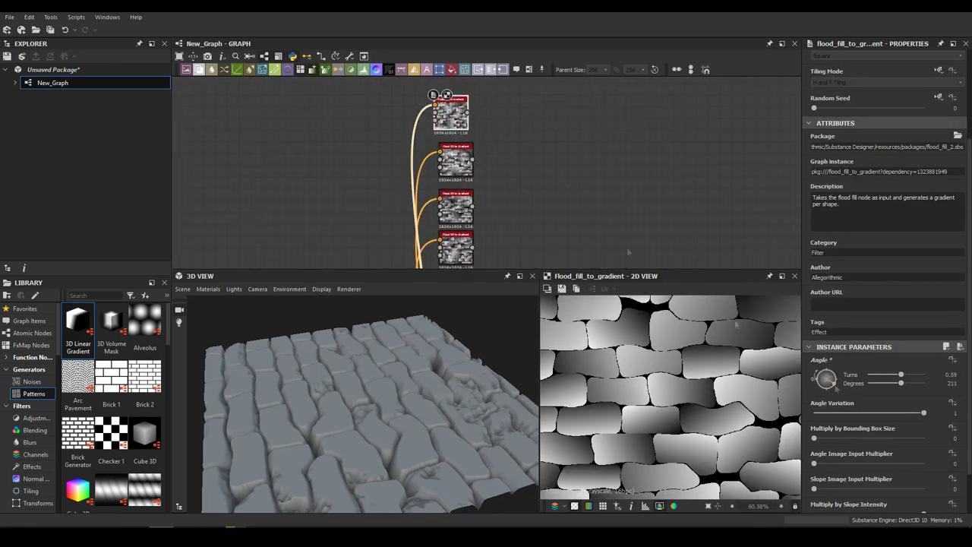
pyautogui.hotkey('ctrl', 'shift', 'b')
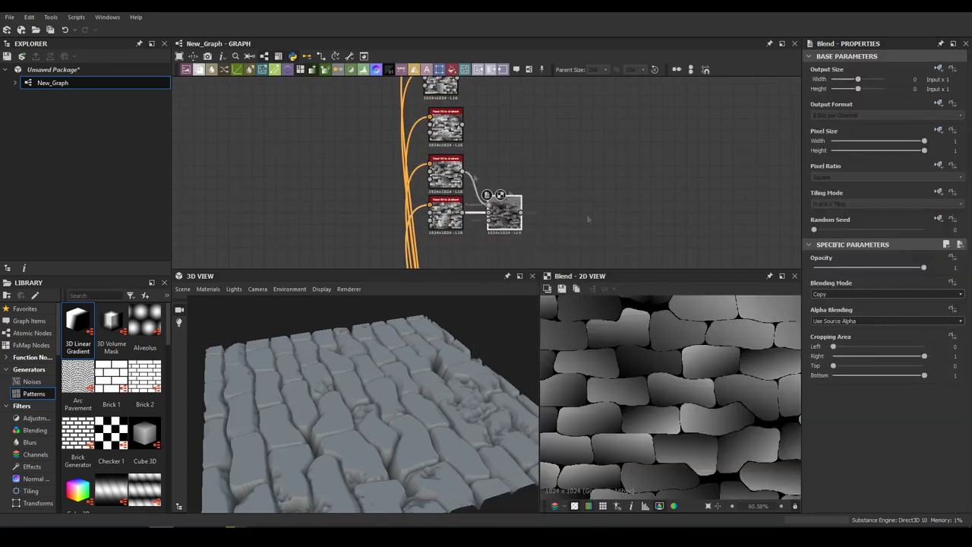
pyautogui.scroll(-6, 845, 294)
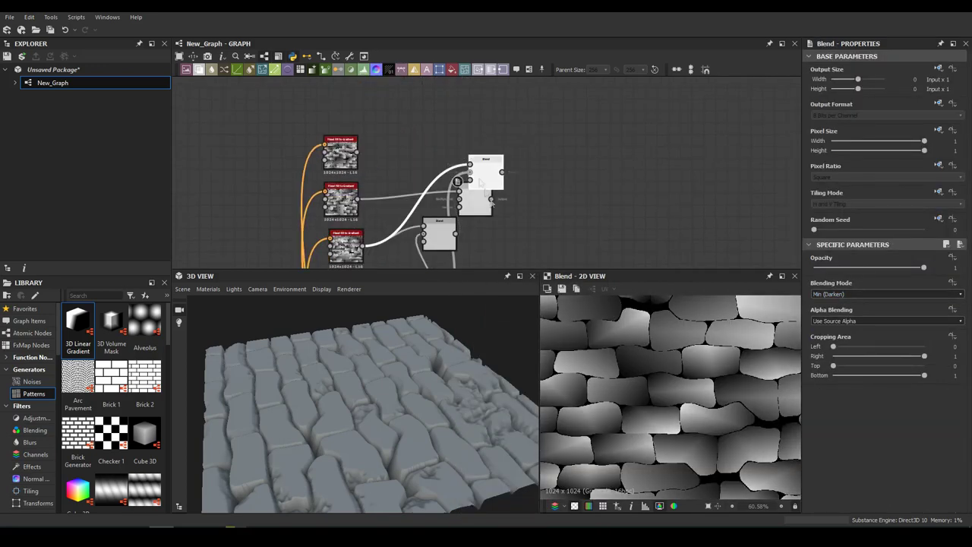
pyautogui.moveTo(484, 183); pyautogui.dragTo(460, 135)
# Step: Brighten the stone mask with Levels and connect it through a new Blend into the height
pyautogui.moveTo(855, 310); pyautogui.dragTo(852, 310)
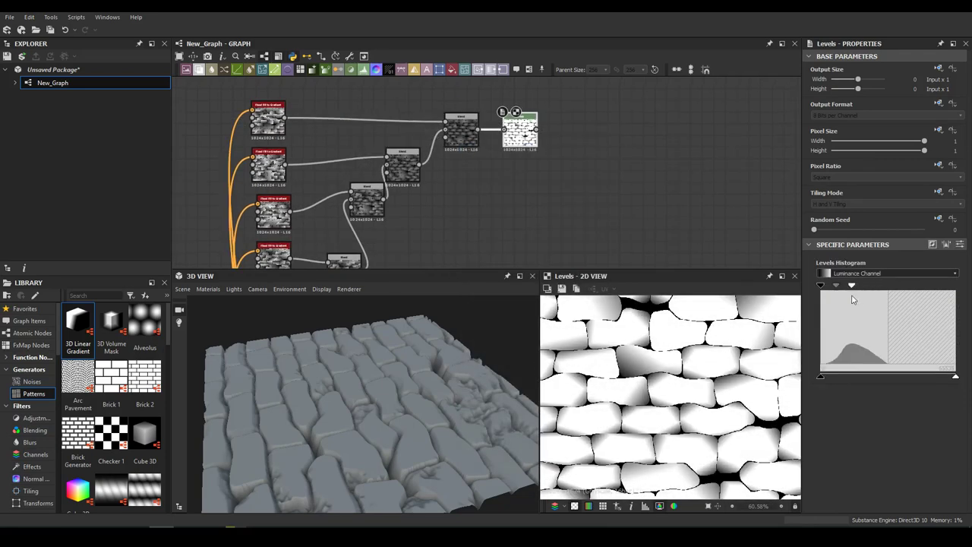
pyautogui.moveTo(465, 124)
pyautogui.mouseDown(button='middle')
pyautogui.moveTo(524, 151)
pyautogui.moveTo(325, 235)
pyautogui.mouseUp(button='middle')
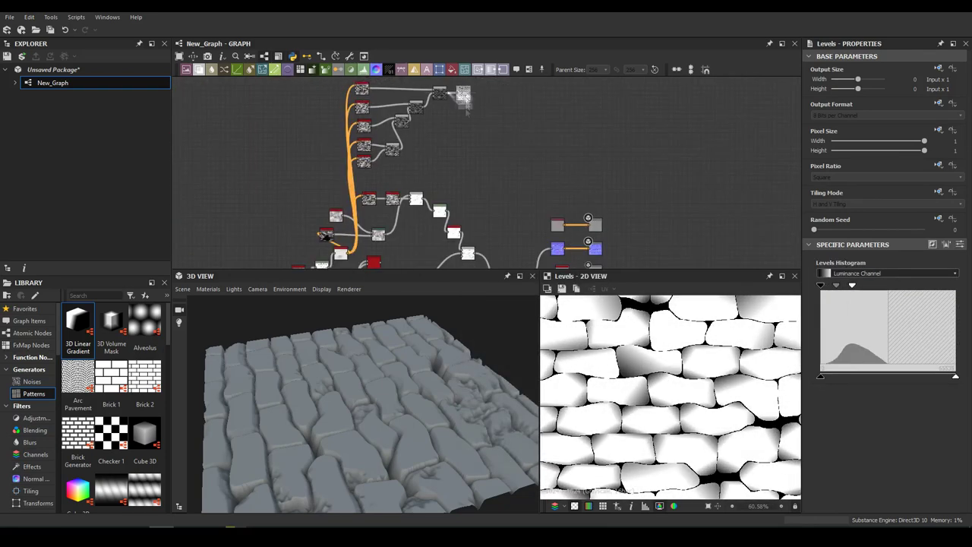
pyautogui.moveTo(857, 287); pyautogui.dragTo(868, 289)
pyautogui.scroll(2, 447, 192)
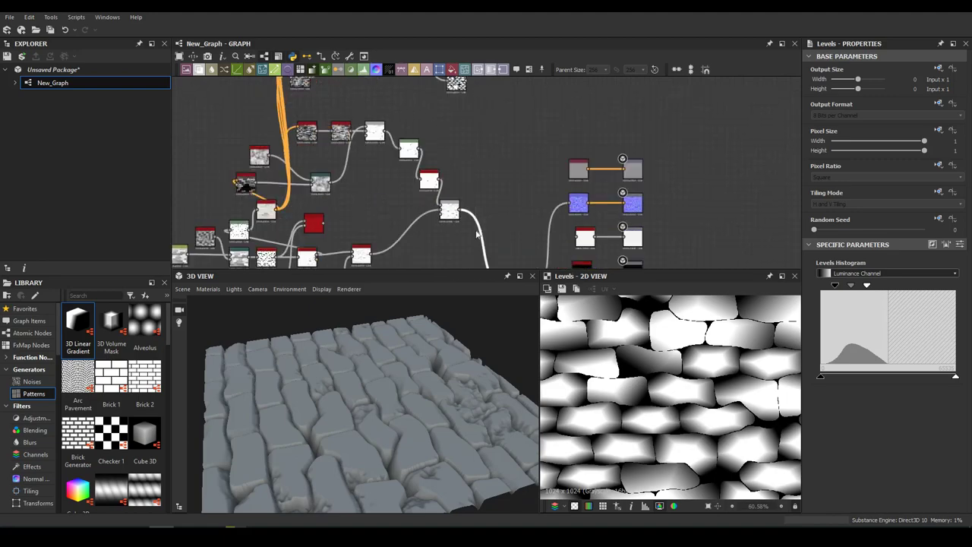
pyautogui.click(486, 254)
pyautogui.moveTo(483, 251); pyautogui.dragTo(479, 190)
pyautogui.moveTo(463, 85); pyautogui.dragTo(469, 186)
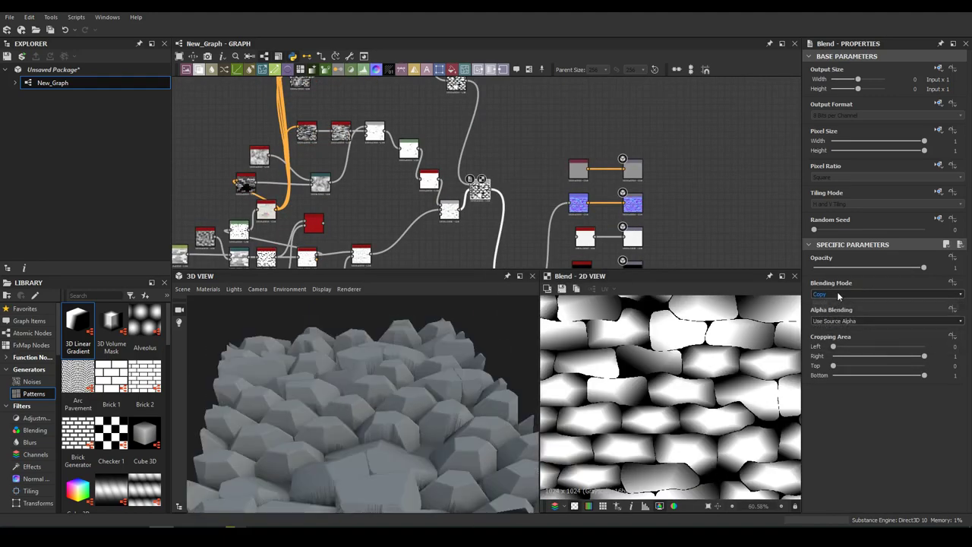
# Step: Lower the Multiply blend opacity to about 0.26 and add Blur HQ Grayscale at intensity 1.53
pyautogui.scroll(3, 454, 201)
pyautogui.moveTo(924, 267); pyautogui.dragTo(844, 269)
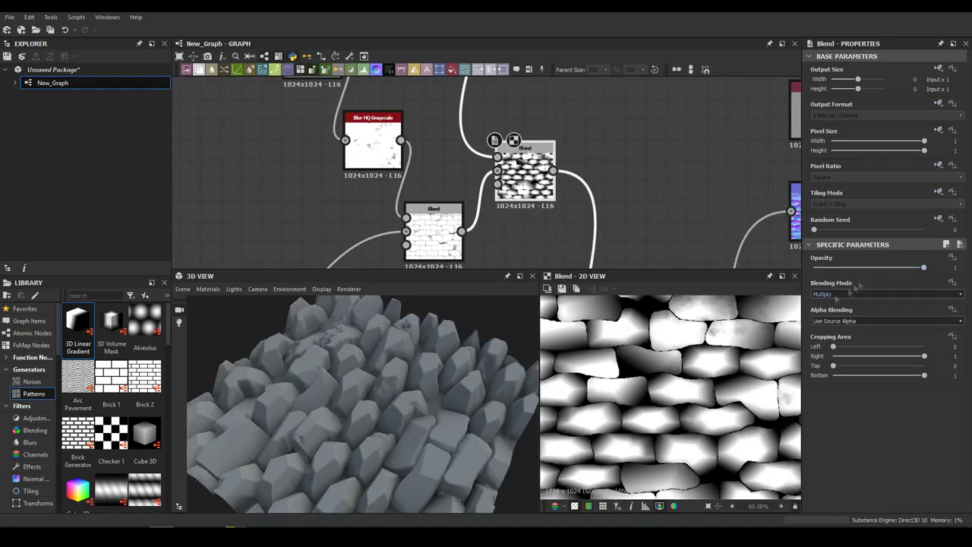
pyautogui.moveTo(524, 190); pyautogui.dragTo(387, 122, button='middle')
pyautogui.press('space')
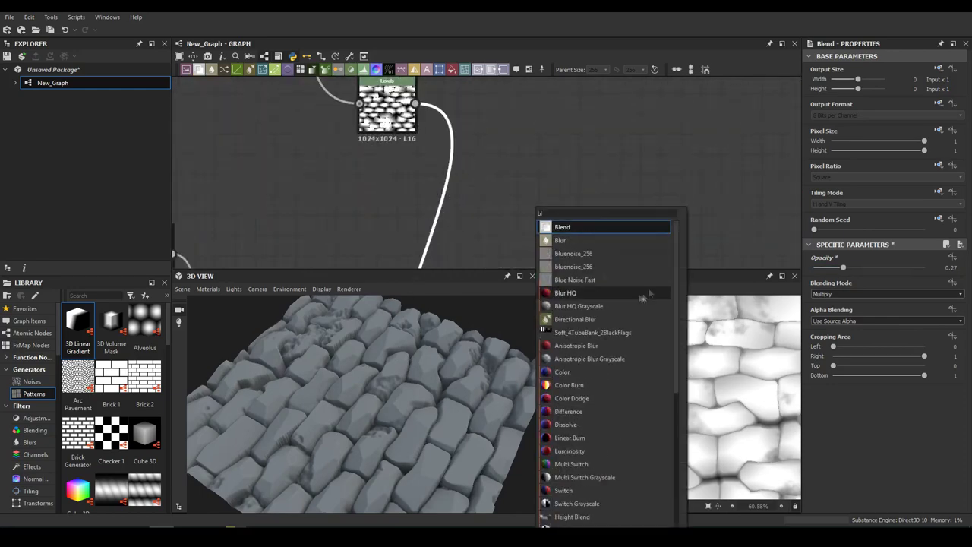
pyautogui.click(577, 251)
pyautogui.moveTo(881, 491); pyautogui.dragTo(825, 494)
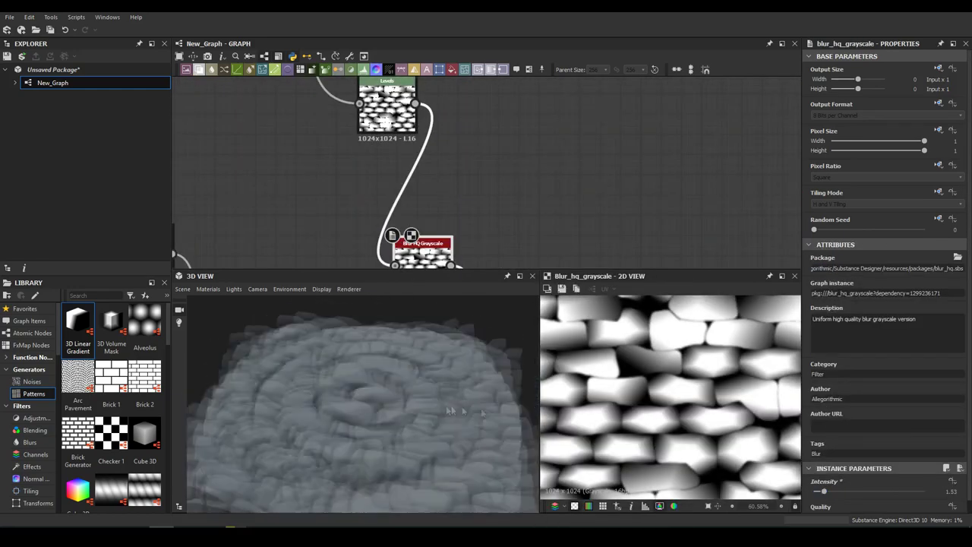
pyautogui.scroll(-5, 387, 120)
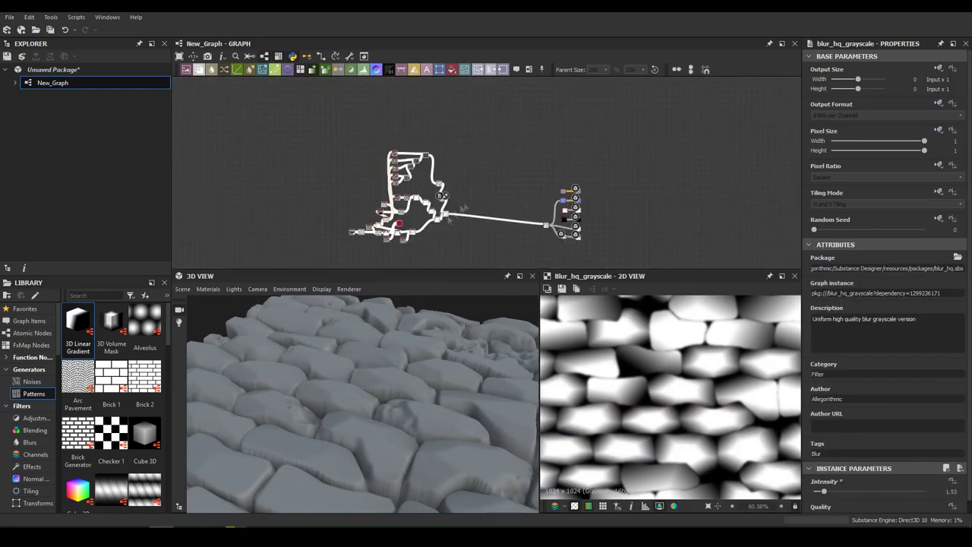
# Step: Add a Cells 1 node feeding a Directional Warp and preview both results
pyautogui.scroll(5, 464, 207)
pyautogui.press('space')
pyautogui.write('ce')
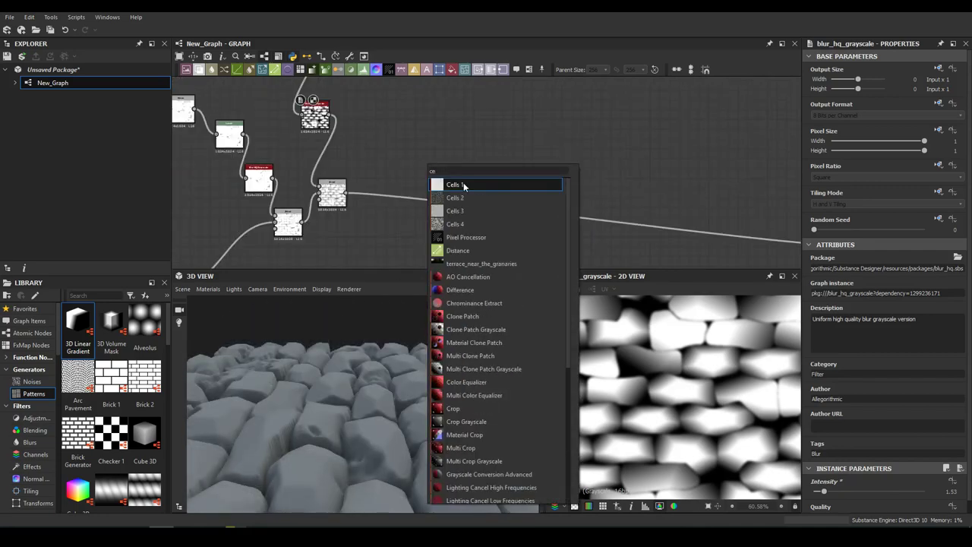
pyautogui.click(464, 186)
pyautogui.press('space')
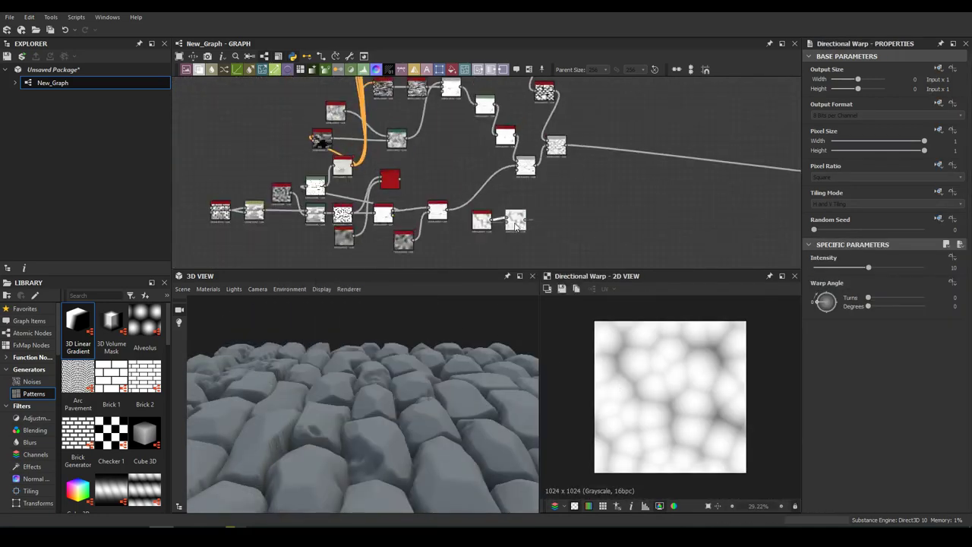
pyautogui.scroll(-2, 517, 225)
pyautogui.click(366, 196)
pyautogui.click(353, 177)
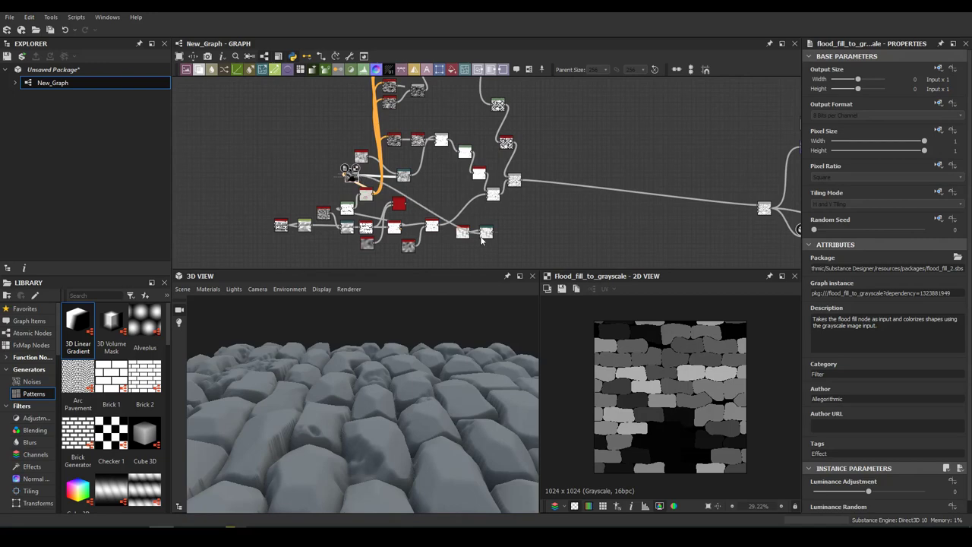
pyautogui.click(484, 232)
pyautogui.scroll(3, 456, 236)
pyautogui.click(532, 231)
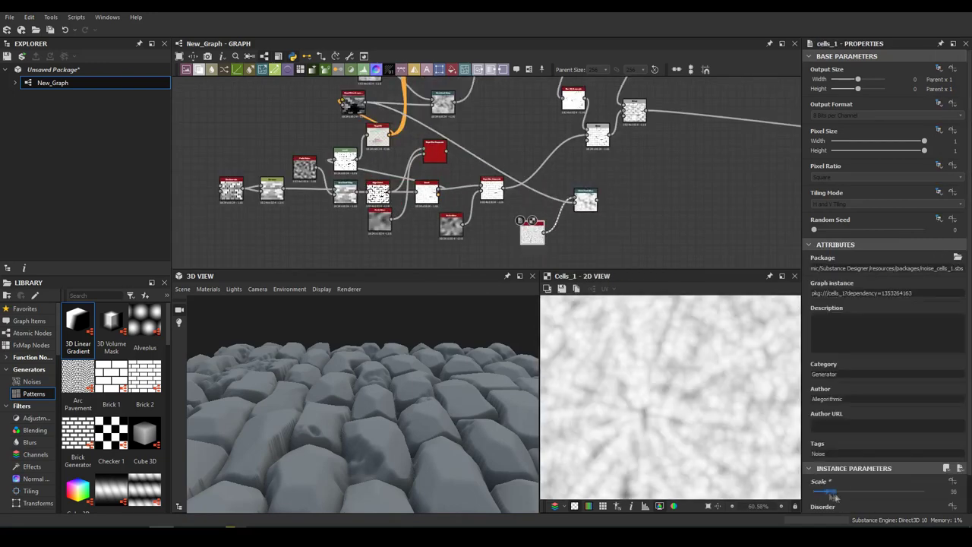
pyautogui.click(586, 204)
# Step: Insert a Levels node between Cells 1 and the Directional Warp
pyautogui.click(581, 226)
pyautogui.click(617, 207)
pyautogui.scroll(2, 617, 206)
pyautogui.click(466, 243)
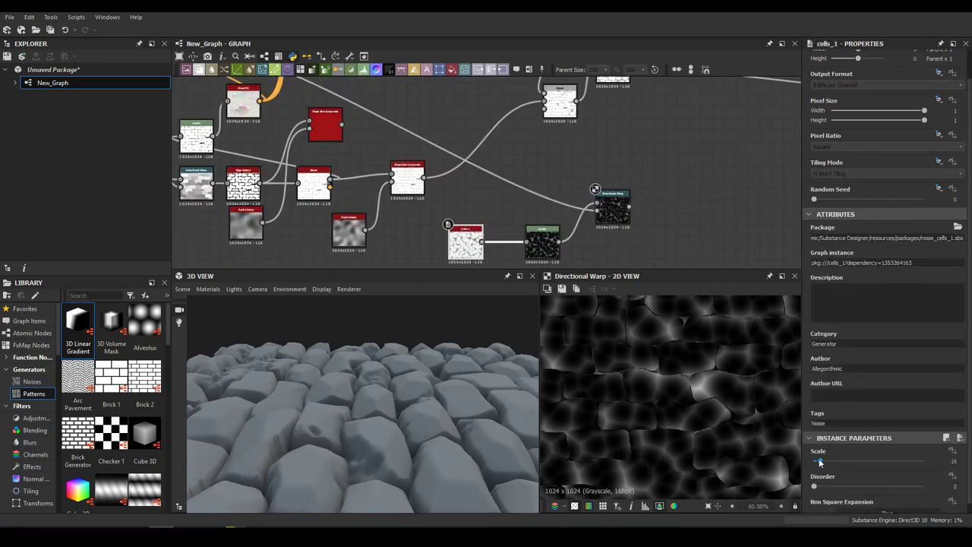
# Step: Blend the crack warp into the height chain with Multiply at 0.39 opacity
pyautogui.moveTo(521, 119); pyautogui.dragTo(566, 132)
pyautogui.click(585, 152)
pyautogui.moveTo(706, 161); pyautogui.dragTo(549, 185)
pyautogui.click(886, 294)
pyautogui.click(829, 319)
pyautogui.moveTo(924, 268); pyautogui.dragTo(846, 274)
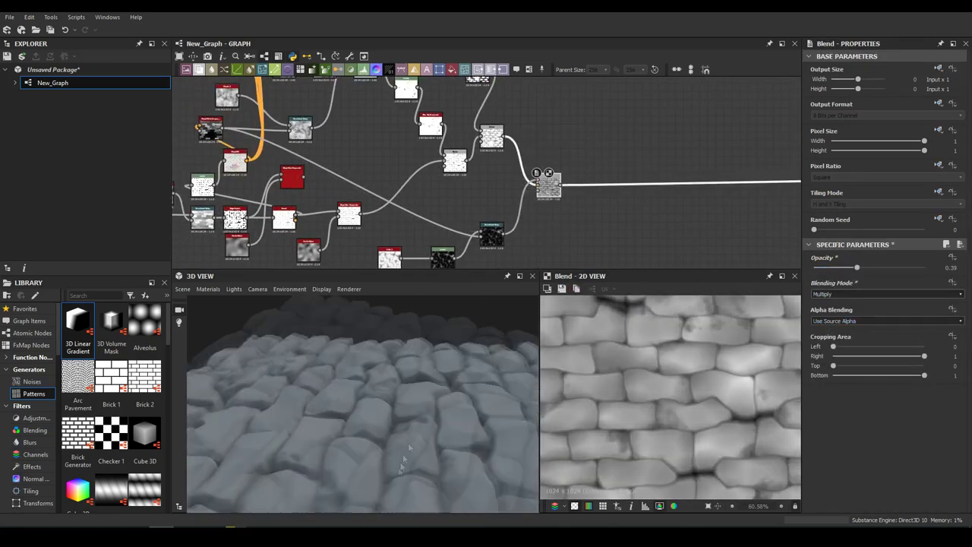
pyautogui.scroll(1, 486, 240)
# Step: Reduce the Directional Warp's output width and height to quarter size
pyautogui.doubleClick(500, 231)
pyautogui.moveTo(858, 89); pyautogui.dragTo(854, 89)
pyautogui.moveTo(858, 79); pyautogui.dragTo(855, 80)
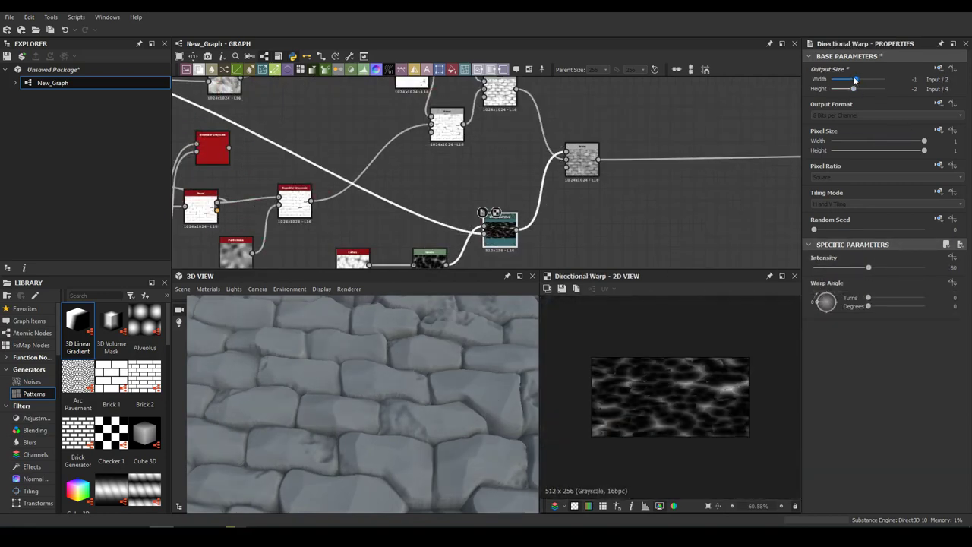
pyautogui.scroll(-1, 672, 186)
pyautogui.press('space')
# Step: Add a Moisture Noise node and blend it over the stones at 0.35 opacity
pyautogui.write('mo')
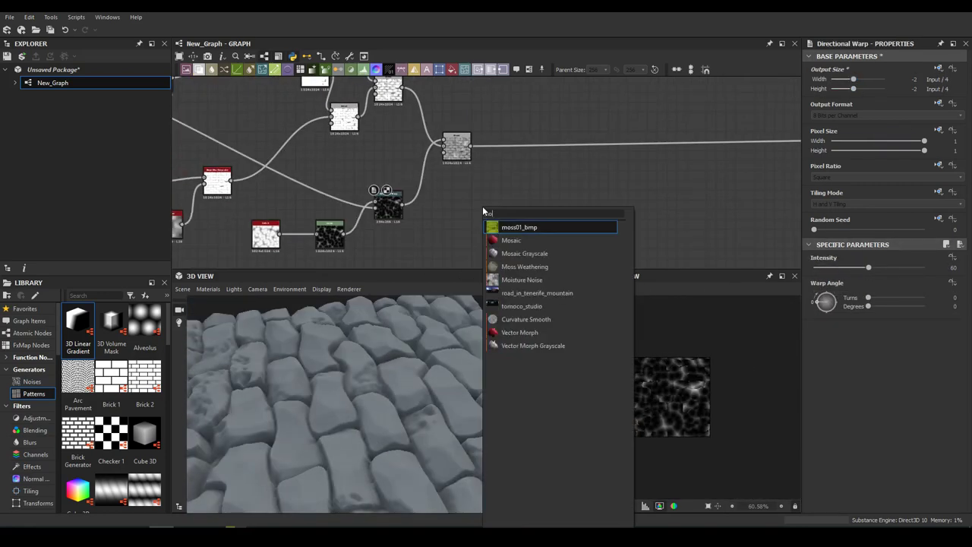
pyautogui.press('Escape')
pyautogui.press('space')
pyautogui.write('mo')
pyautogui.click(536, 253)
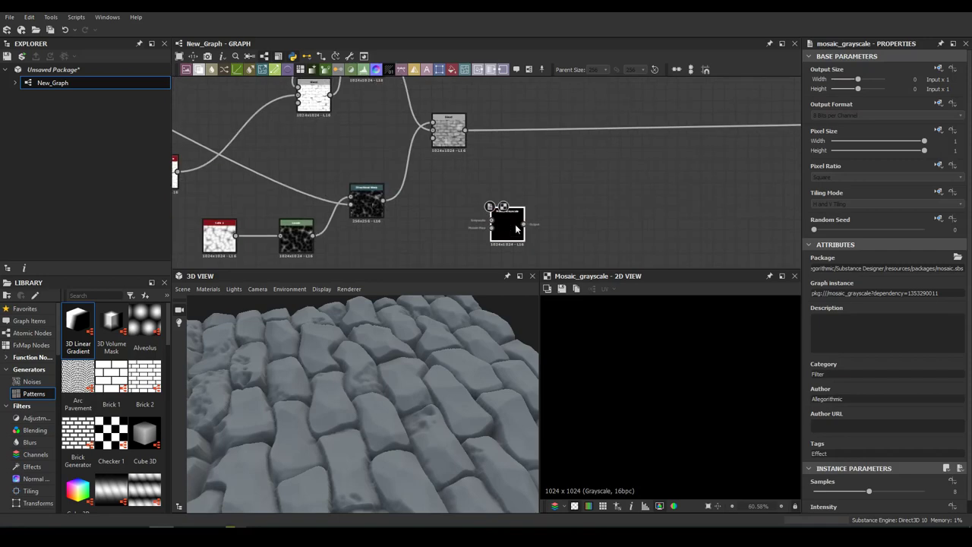
pyautogui.press('space')
pyautogui.write('m')
pyautogui.click(545, 280)
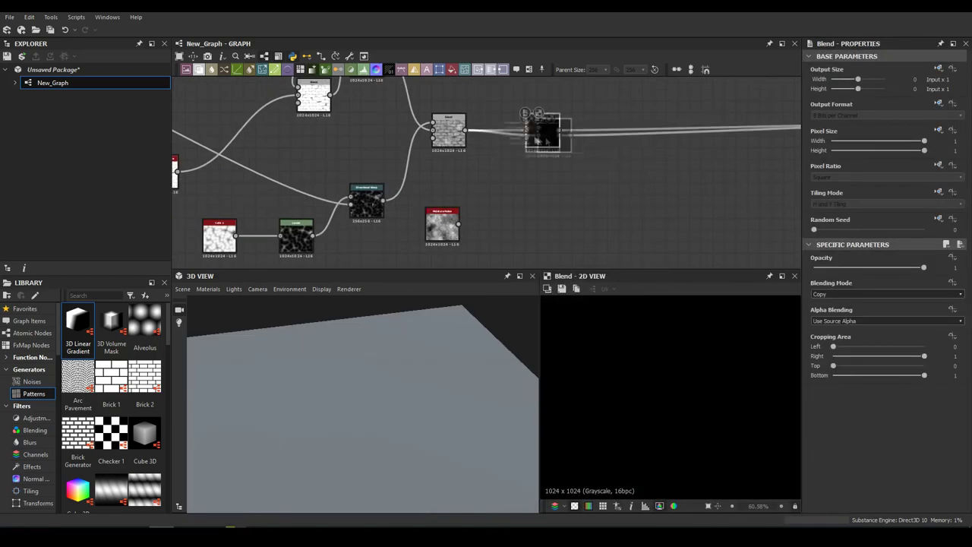
pyautogui.moveTo(826, 268); pyautogui.dragTo(853, 269)
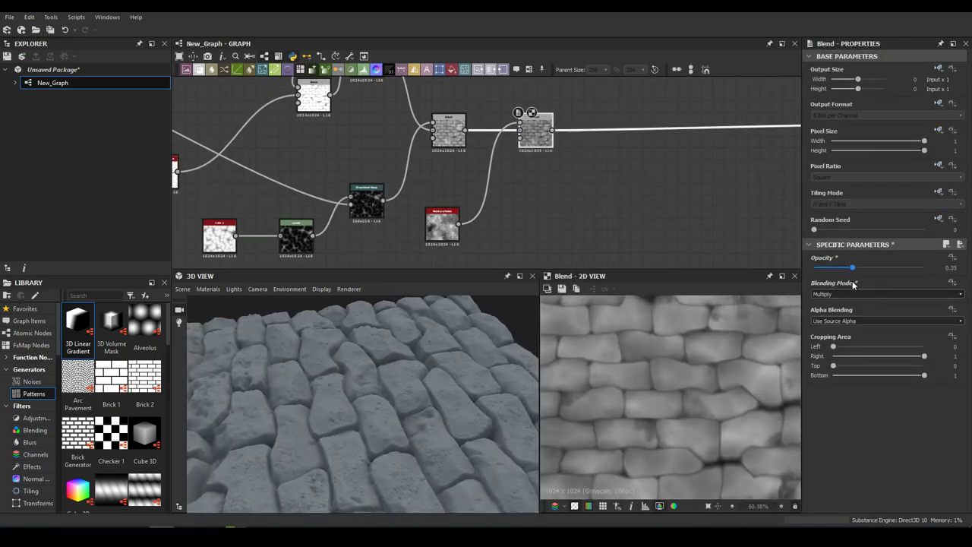
pyautogui.scroll(3, 553, 233)
# Step: Push the Moisture Noise into a stark mask with Levels, then soften it with Blur HQ Grayscale
pyautogui.press('space')
pyautogui.click(547, 224)
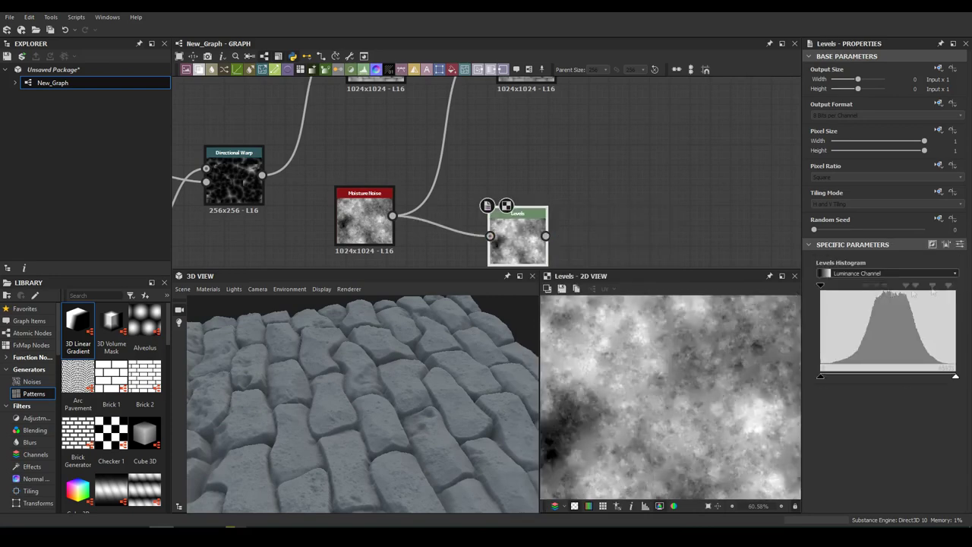
pyautogui.moveTo(854, 292); pyautogui.dragTo(878, 287)
pyautogui.scroll(-1, 386, 220)
pyautogui.press('space')
pyautogui.write('bl')
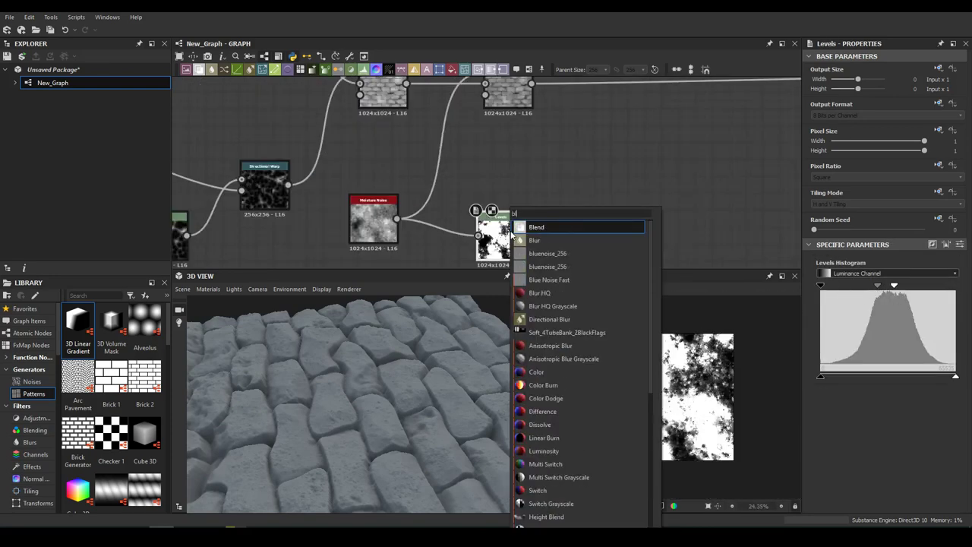
pyautogui.click(563, 307)
# Step: Multiply-blend the blurred moisture mask at a faint 0.02 opacity, comparing blur and blend results
pyautogui.moveTo(582, 158); pyautogui.dragTo(521, 184, button='middle')
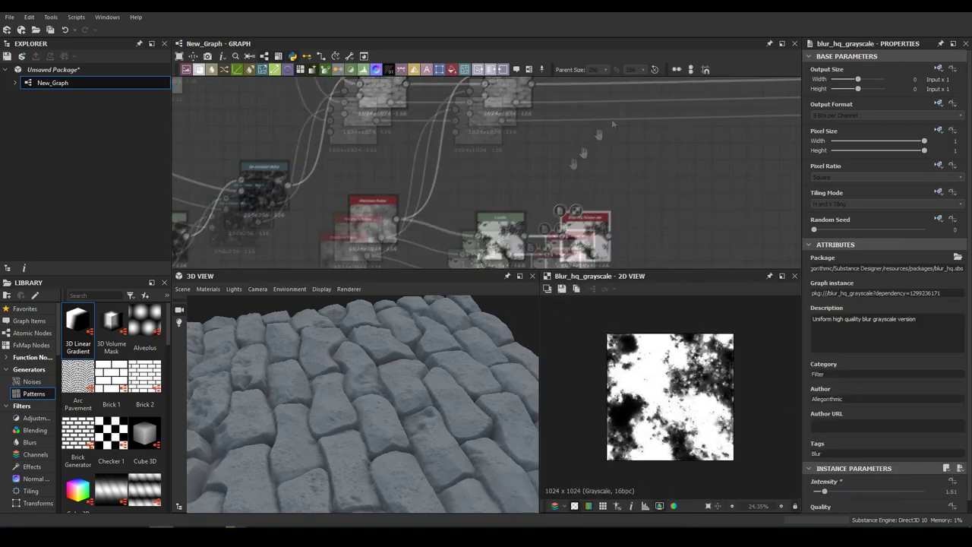
pyautogui.press('space')
pyautogui.click(614, 190)
pyautogui.click(886, 294)
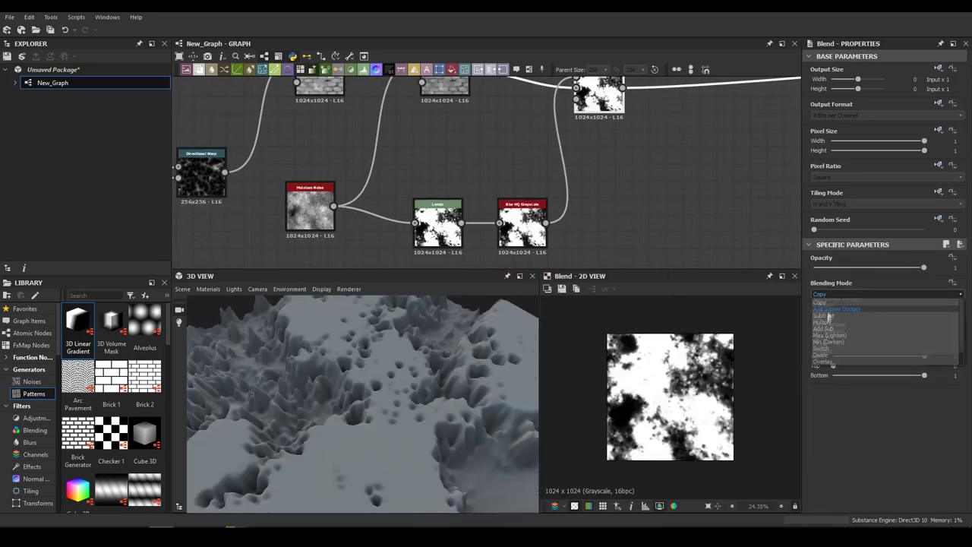
pyautogui.click(836, 320)
pyautogui.click(522, 224)
pyautogui.click(598, 97)
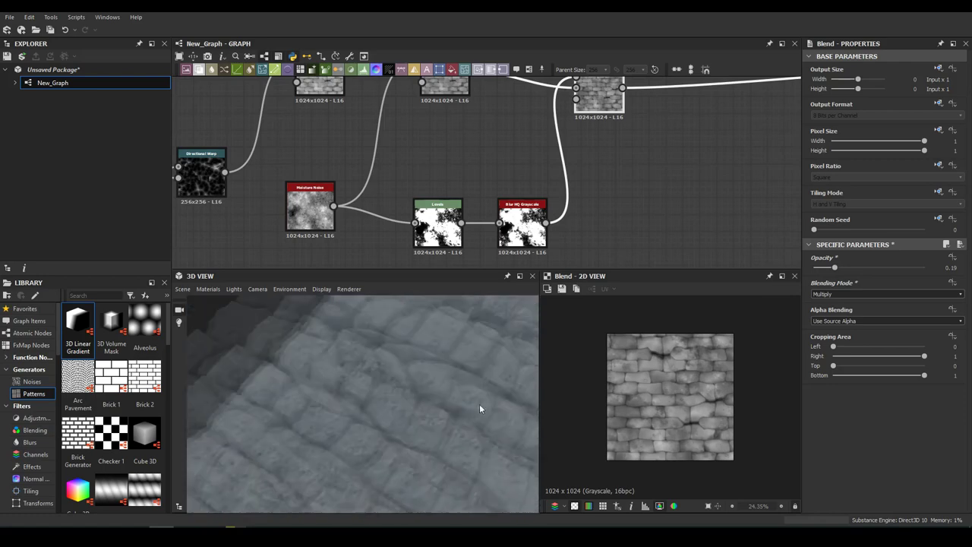
pyautogui.click(522, 222)
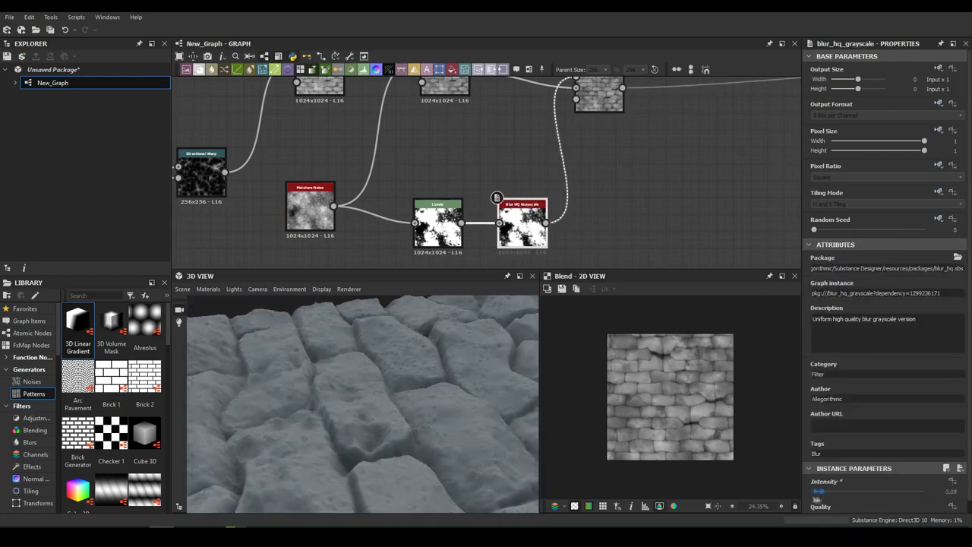
pyautogui.click(599, 98)
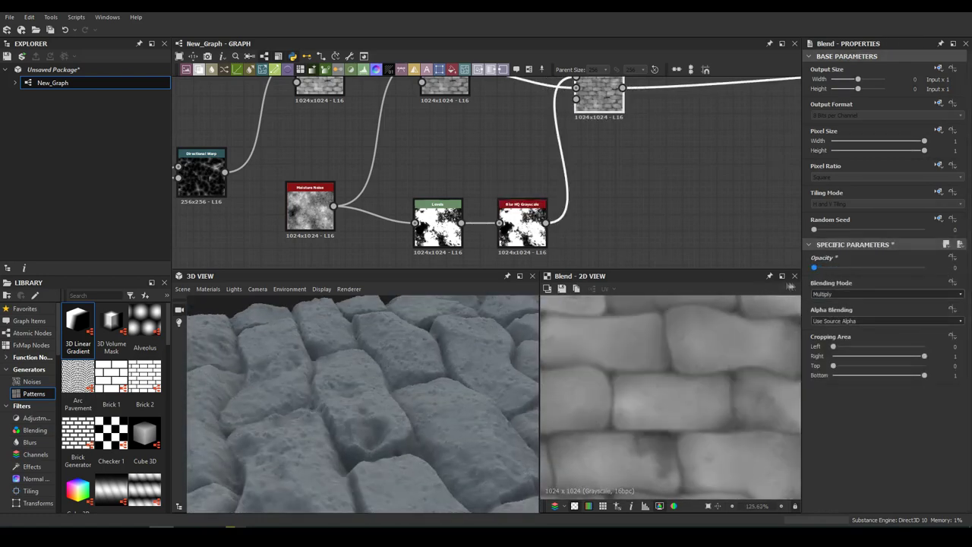
# Step: Add a Slope Blur Grayscale node after the moisture blend
pyautogui.scroll(-3, 378, 352)
pyautogui.scroll(-3, 377, 352)
pyautogui.scroll(-2, 377, 352)
pyautogui.moveTo(633, 200); pyautogui.dragTo(562, 198, button='middle')
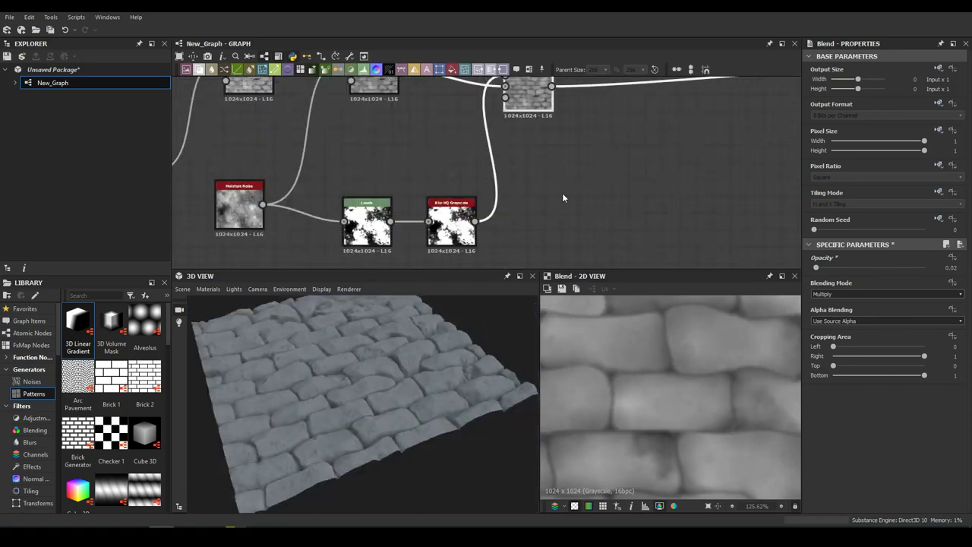
pyautogui.moveTo(557, 164); pyautogui.dragTo(542, 199, button='middle')
pyautogui.press('space')
pyautogui.write('slope')
pyautogui.press('Return')
pyautogui.scroll(-2, 596, 147)
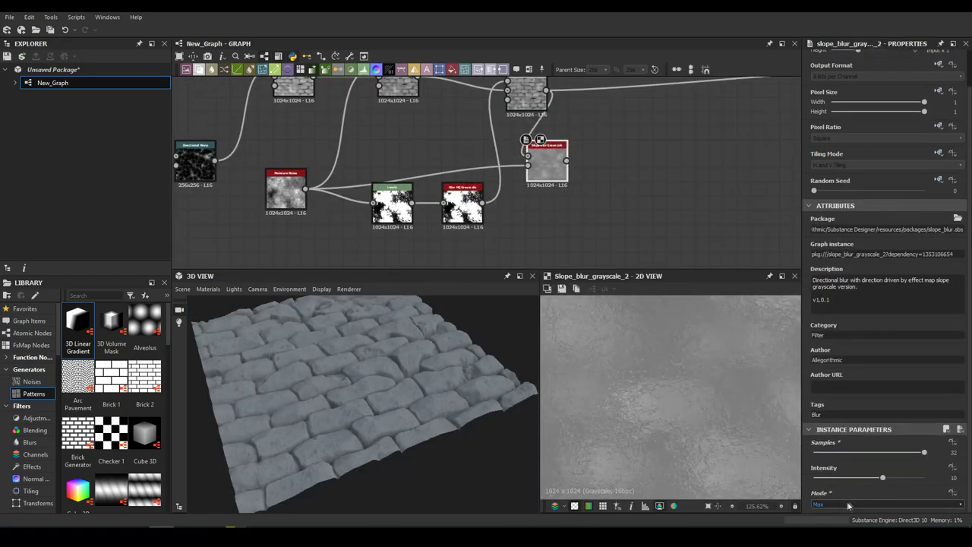
# Step: Add a Blend node after the Slope Blur Grayscale
pyautogui.moveTo(597, 116); pyautogui.dragTo(517, 162, button='middle')
pyautogui.press('space')
pyautogui.click(543, 179)
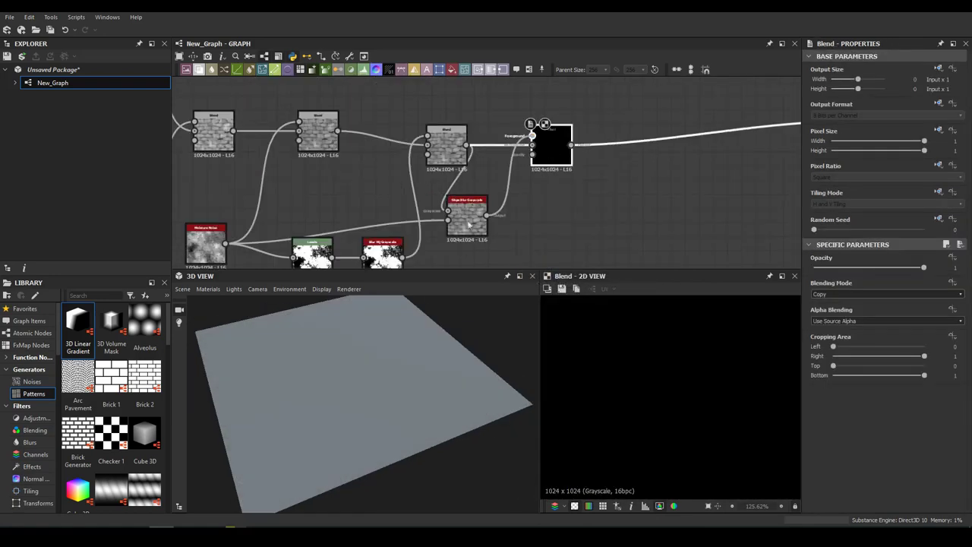
pyautogui.scroll(3, 433, 424)
# Step: Attach a high-contrast Levels node to the second Moisture Noise and place it alongside
pyautogui.moveTo(425, 197); pyautogui.dragTo(557, 122, button='middle')
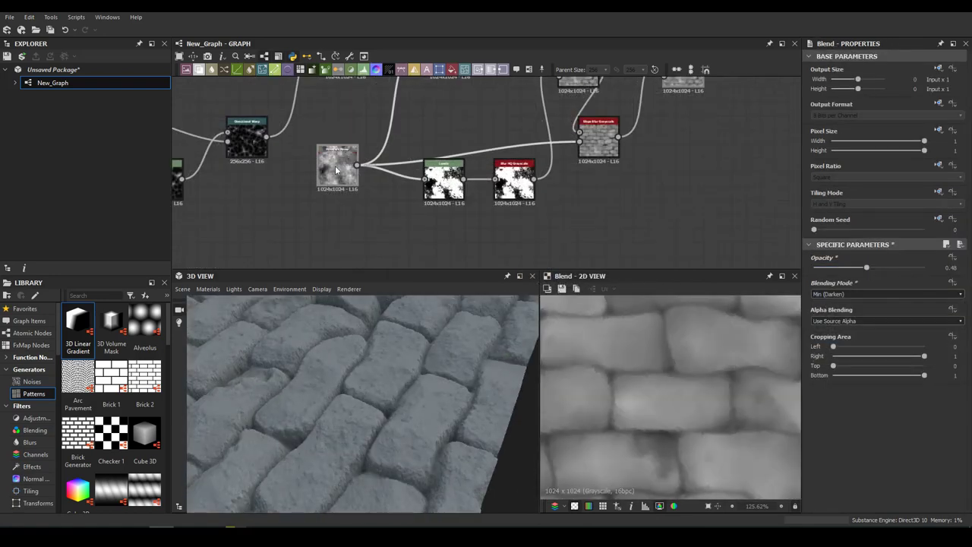
pyautogui.click(338, 167)
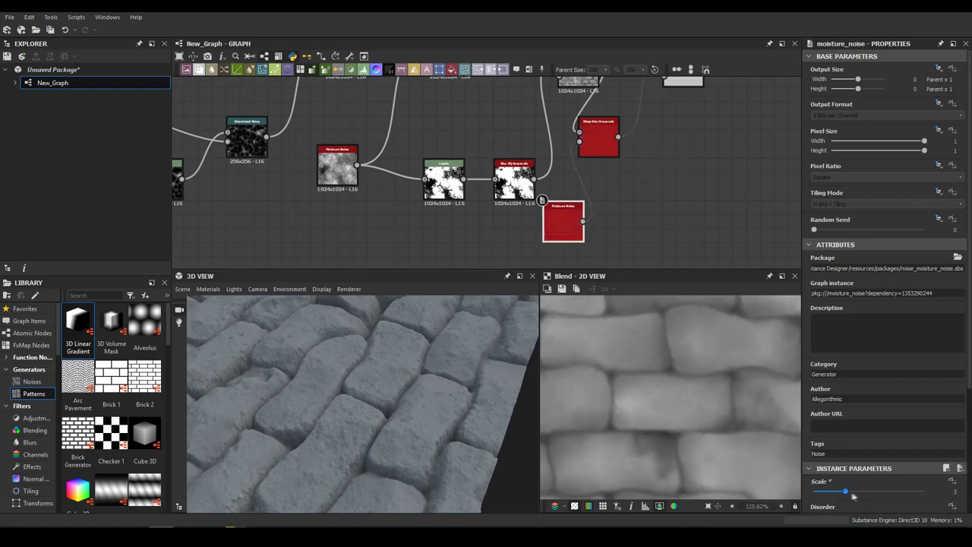
pyautogui.scroll(3, 519, 405)
pyautogui.moveTo(425, 190); pyautogui.dragTo(479, 137, button='middle')
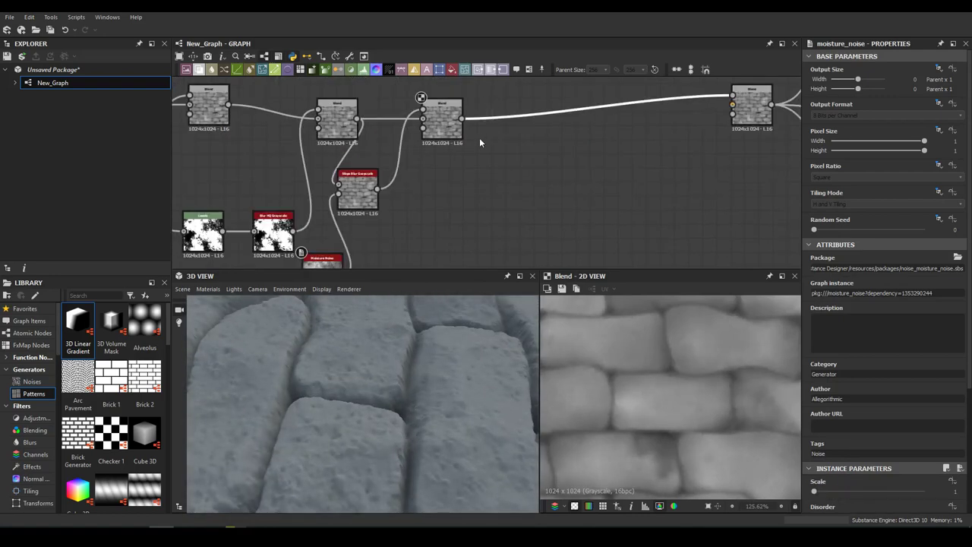
pyautogui.click(479, 137)
pyautogui.moveTo(419, 255); pyautogui.dragTo(419, 177, button='middle')
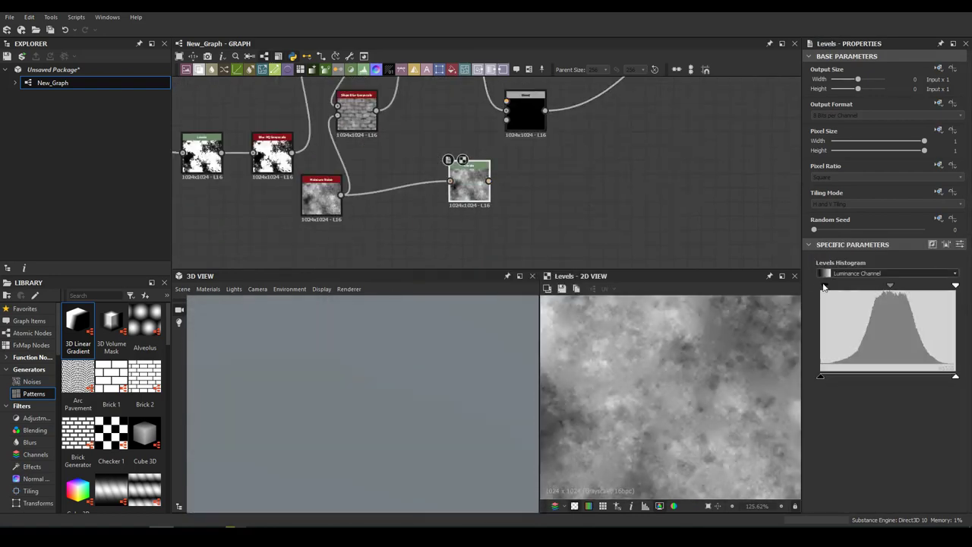
pyautogui.moveTo(470, 182); pyautogui.dragTo(399, 196)
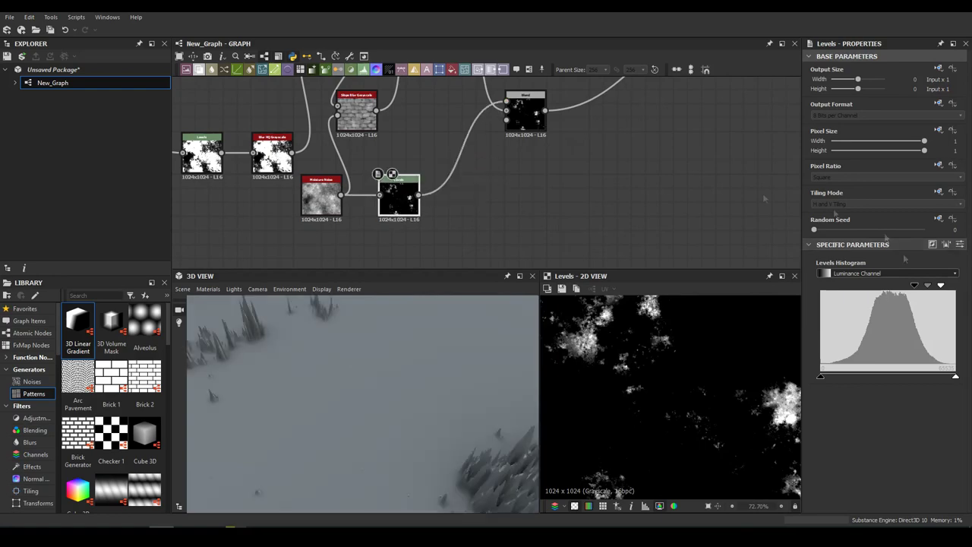
# Step: Set the Blend to Subtract at 0.11 opacity and check the pitted bricks in 3D
pyautogui.click(825, 315)
pyautogui.moveTo(822, 267); pyautogui.dragTo(826, 267)
pyautogui.keyDown('alt'); pyautogui.moveTo(365, 380); pyautogui.dragTo(403, 412); pyautogui.keyUp('alt')
pyautogui.scroll(-5, 383, 443)
pyautogui.scroll(5, 437, 438)
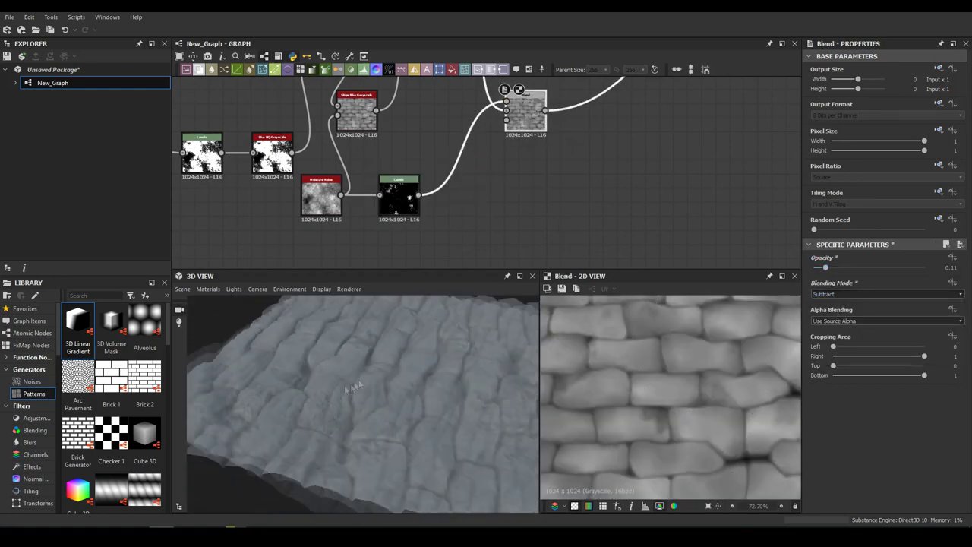
pyautogui.keyDown('alt'); pyautogui.moveTo(437, 437); pyautogui.dragTo(401, 328); pyautogui.keyUp('alt')
pyautogui.scroll(4, 401, 328)
pyautogui.scroll(-3, 487, 238)
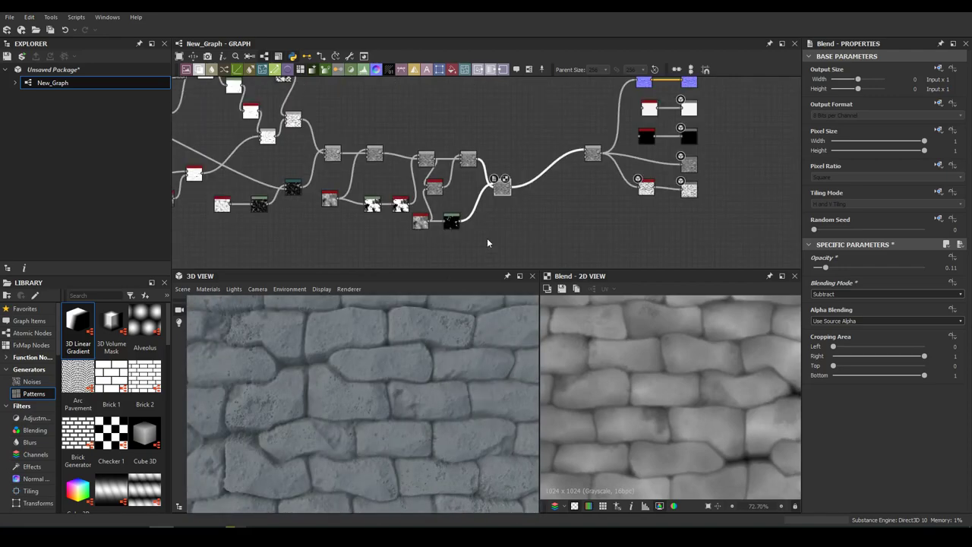
pyautogui.scroll(3, 487, 237)
# Step: Make room before Edge Detect and add a large-scale Cells 3 noise
pyautogui.click(537, 182)
pyautogui.click(680, 199)
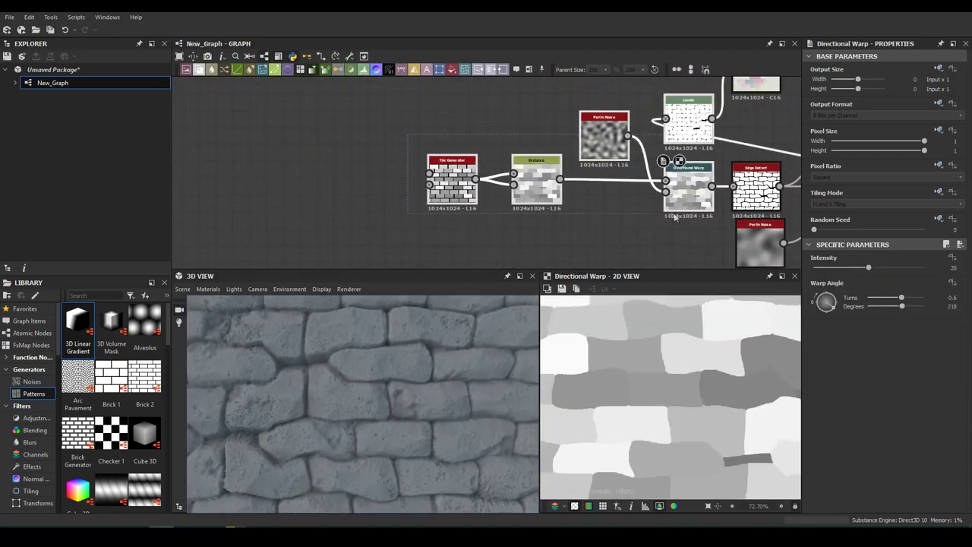
pyautogui.moveTo(756, 183); pyautogui.dragTo(794, 182)
pyautogui.press('space')
pyautogui.click(600, 235)
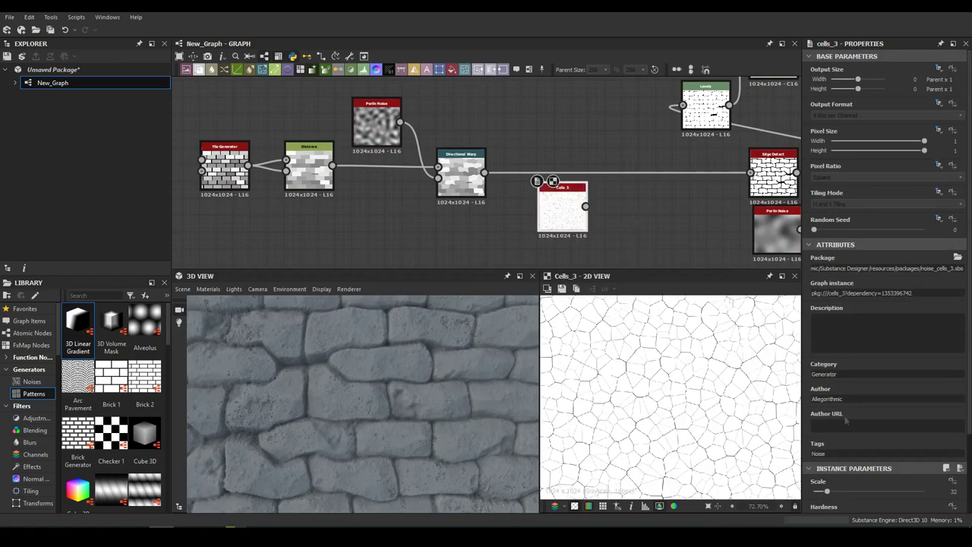
pyautogui.moveTo(828, 431); pyautogui.dragTo(817, 432)
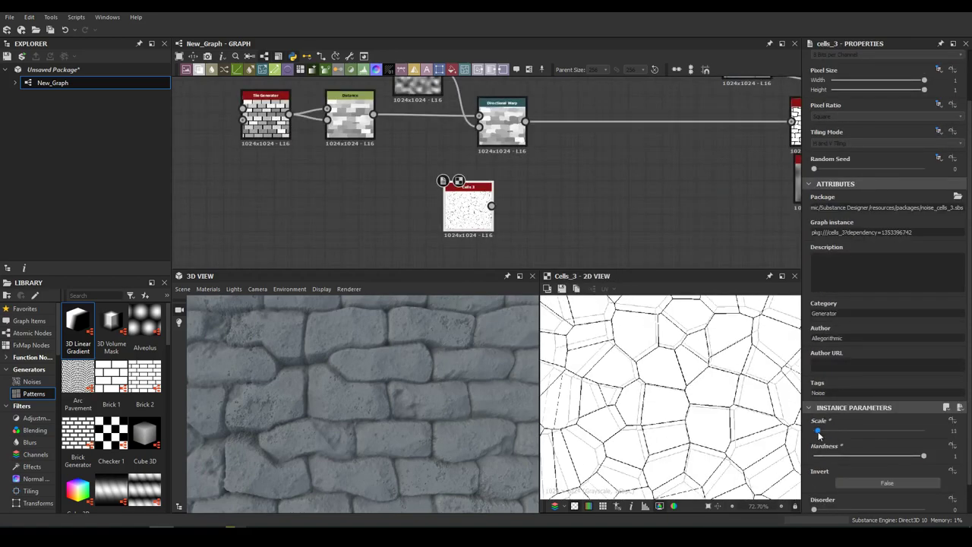
# Step: Slope-blur the cells with Perlin Noise at intensity 1.1
pyautogui.click(477, 210)
pyautogui.moveTo(477, 210)
pyautogui.mouseDown()
pyautogui.moveTo(372, 178)
pyautogui.moveTo(378, 225)
pyautogui.moveTo(430, 250)
pyautogui.mouseUp()
pyautogui.doubleClick(520, 180)
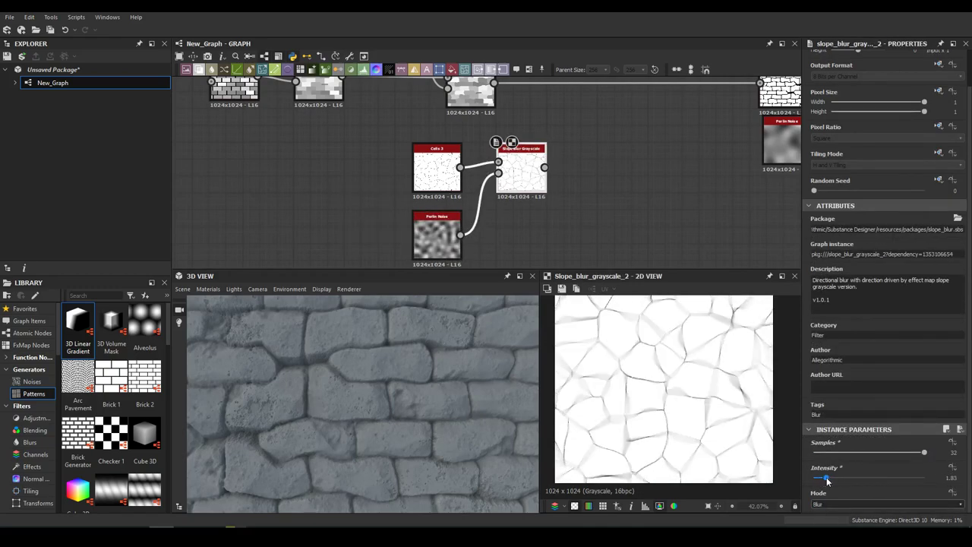
pyautogui.moveTo(826, 477); pyautogui.dragTo(820, 477)
pyautogui.moveTo(593, 166); pyautogui.dragTo(572, 237, button='middle')
# Step: Insert a Multiply Blend of the cracks between Directional Warp and Edge Detect
pyautogui.moveTo(523, 238); pyautogui.dragTo(536, 158)
pyautogui.click(566, 171)
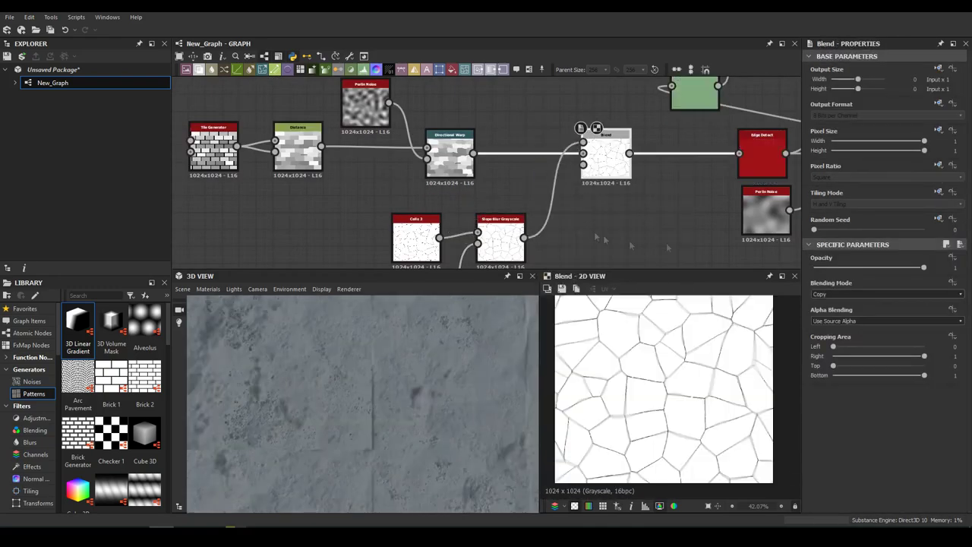
pyautogui.moveTo(331, 436); pyautogui.dragTo(410, 370)
pyautogui.click(822, 322)
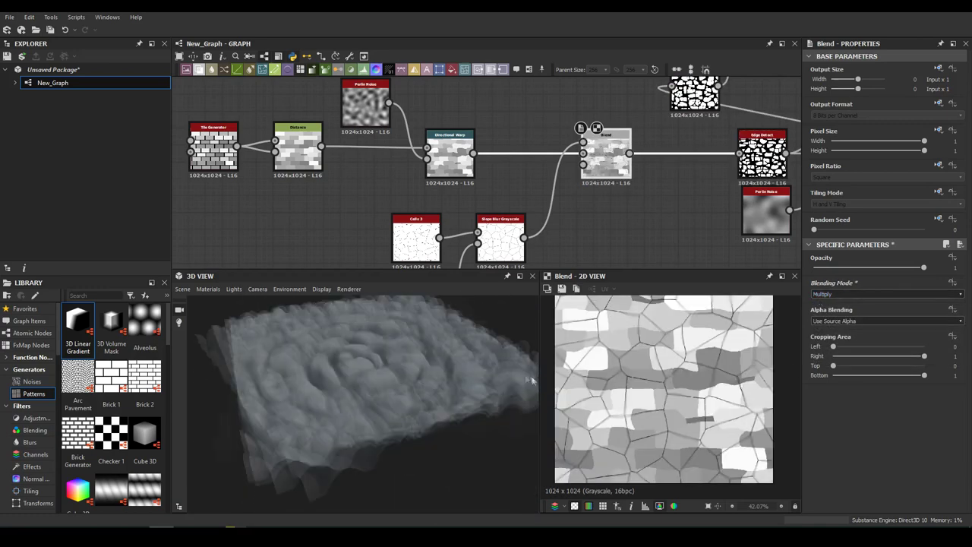
pyautogui.moveTo(471, 262); pyautogui.dragTo(508, 198, button='middle')
pyautogui.press('space')
pyautogui.click(536, 307)
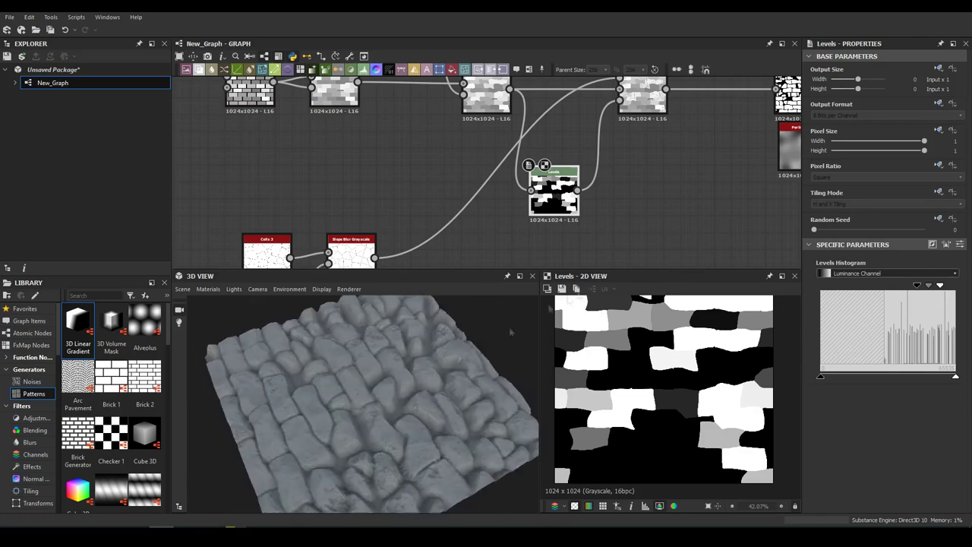
# Step: Level the cracked stone map to keep only a few bright stones, then add a brightened second Levels
pyautogui.moveTo(917, 284); pyautogui.dragTo(933, 286)
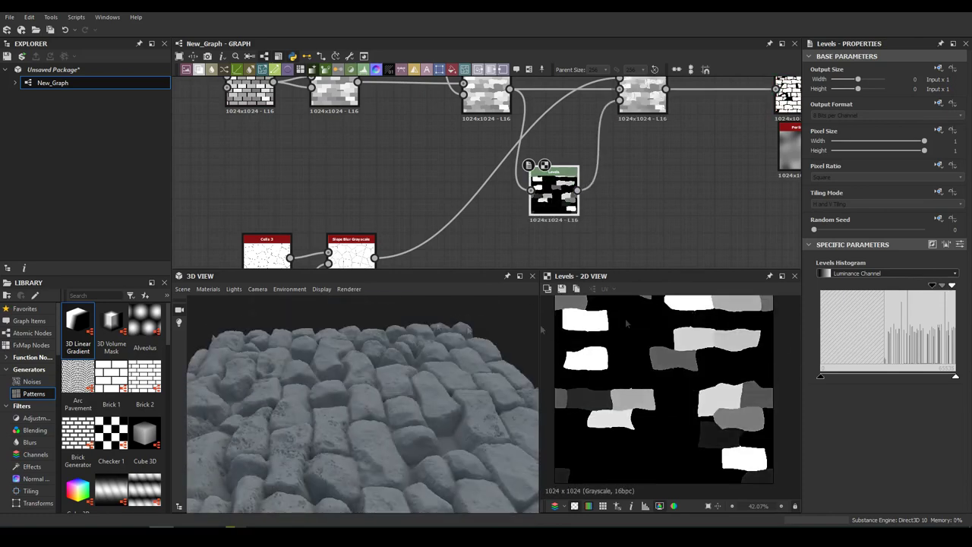
pyautogui.moveTo(538, 326); pyautogui.dragTo(524, 329)
pyautogui.moveTo(919, 288)
pyautogui.mouseDown()
pyautogui.moveTo(950, 289)
pyautogui.moveTo(936, 286)
pyautogui.mouseUp()
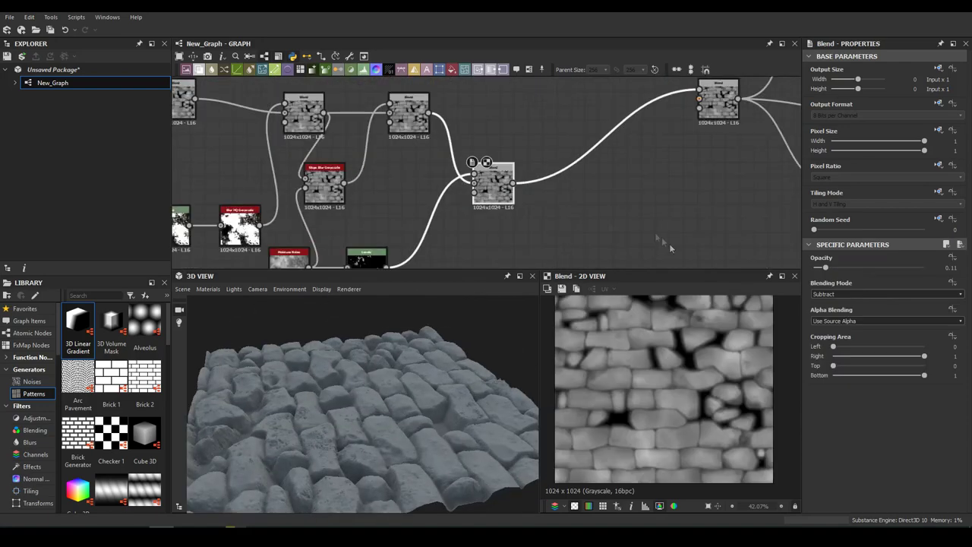
pyautogui.press('space')
pyautogui.click(521, 219)
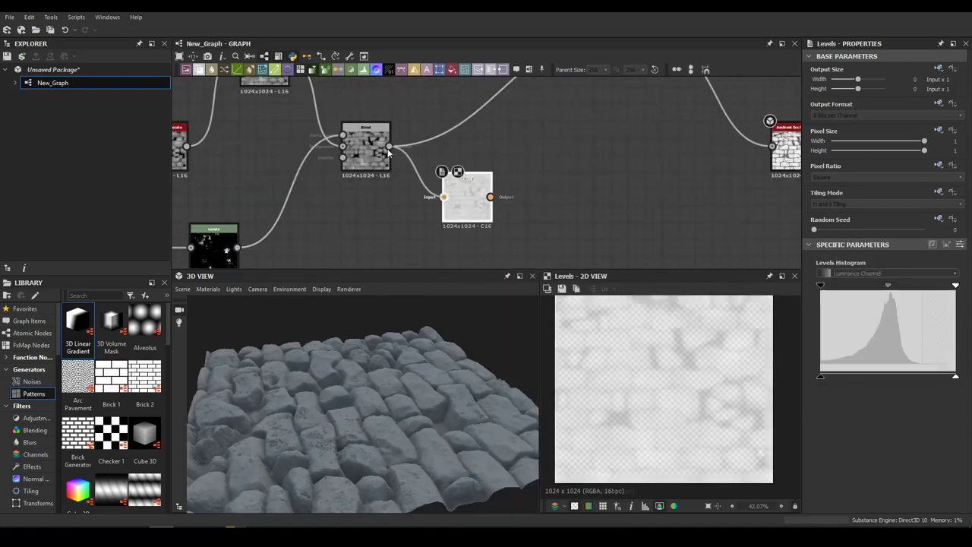
pyautogui.moveTo(956, 287); pyautogui.dragTo(877, 288)
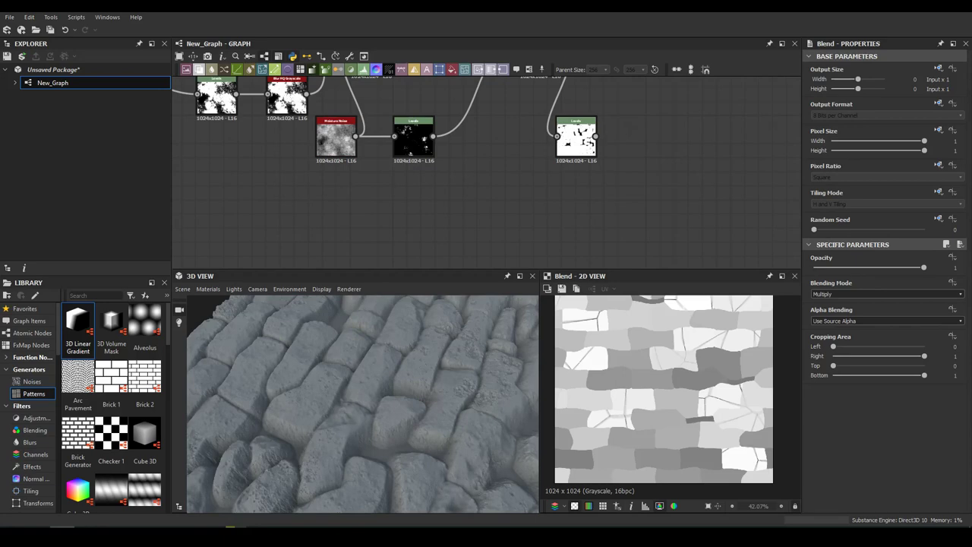
pyautogui.moveTo(518, 203); pyautogui.dragTo(590, 219)
# Step: Add a Tile Sampler using SM_Rock_Gen_Kar as Pattern Input, adjusting scale and Position Random
pyautogui.click(619, 223)
pyautogui.scroll(-5, 881, 341)
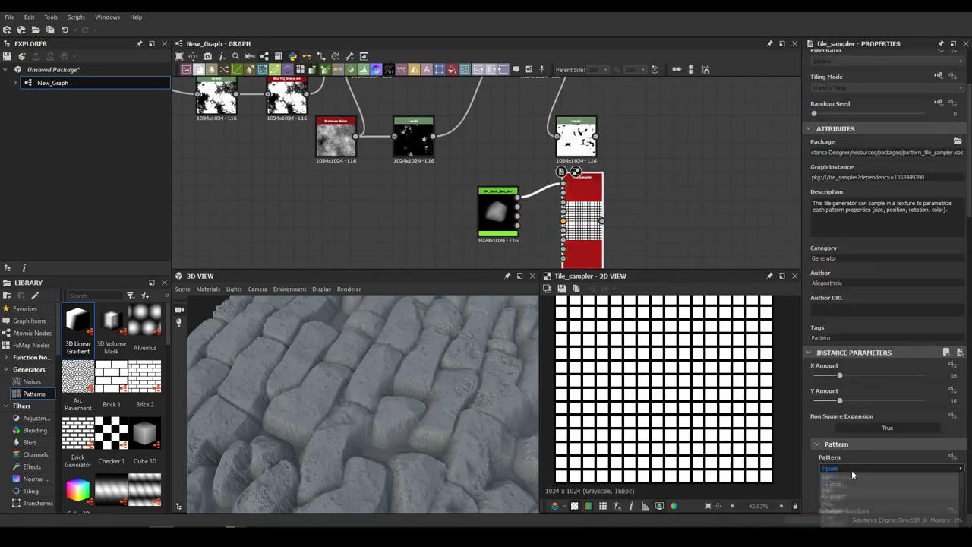
pyautogui.click(852, 469)
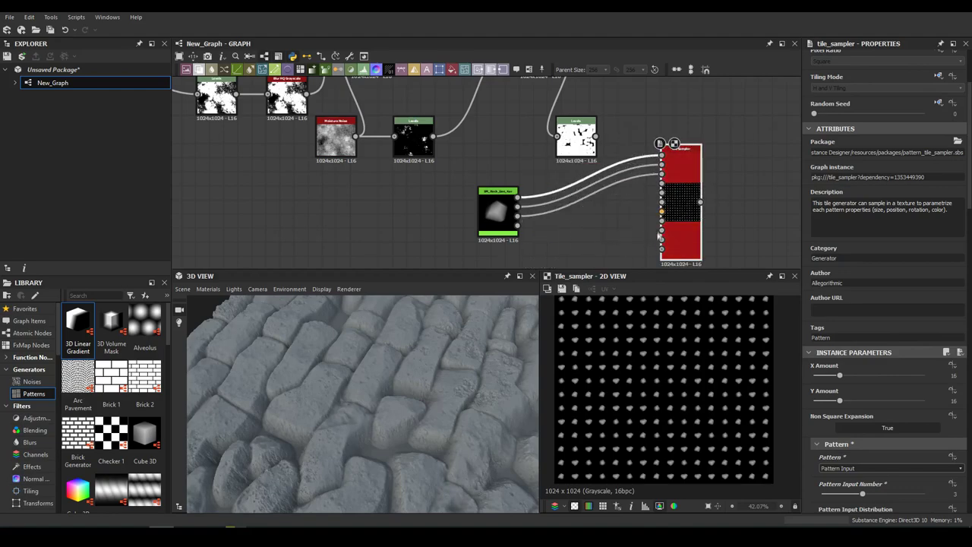
pyautogui.moveTo(658, 237); pyautogui.dragTo(520, 195, button='middle')
pyautogui.scroll(-5, 874, 380)
pyautogui.moveTo(832, 459); pyautogui.dragTo(853, 459)
pyautogui.scroll(-5, 874, 342)
pyautogui.moveTo(822, 137); pyautogui.dragTo(883, 137)
pyautogui.scroll(2, 874, 243)
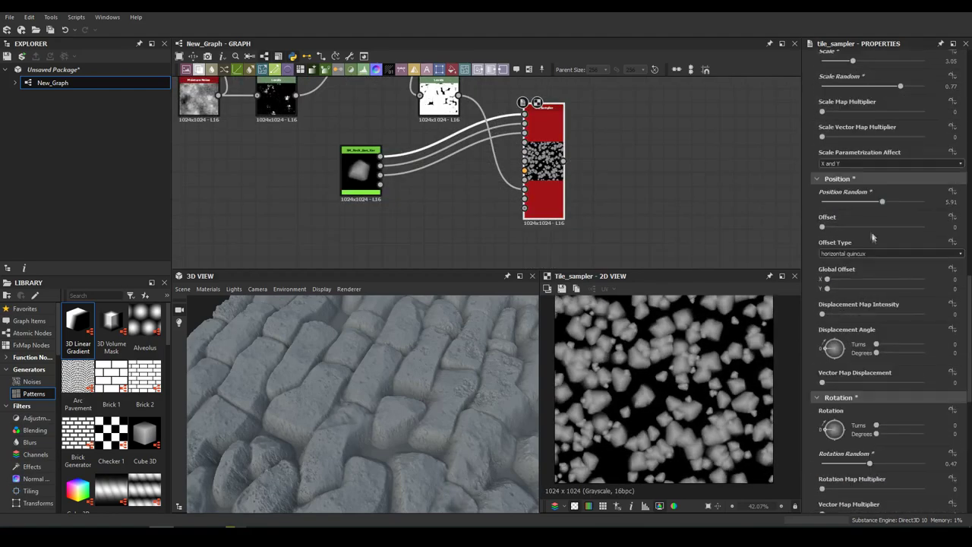
pyautogui.scroll(-5, 849, 452)
# Step: Plug the Levels output into the Tile Sampler mask and tune the sampler against it
pyautogui.moveTo(789, 182); pyautogui.dragTo(778, 229, button='middle')
pyautogui.click(428, 145)
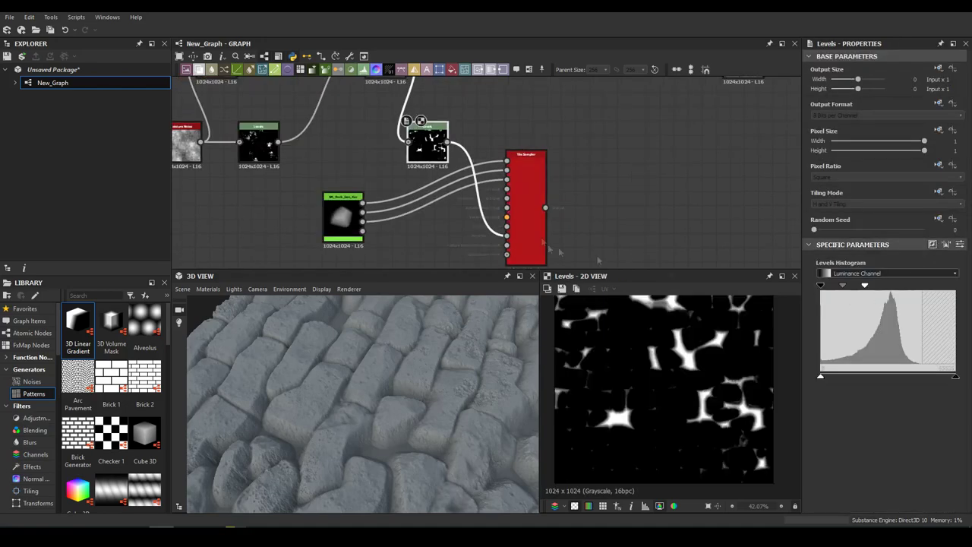
pyautogui.click(526, 190)
pyautogui.scroll(-2, 702, 331)
pyautogui.scroll(-3, 874, 304)
pyautogui.scroll(-5, 866, 444)
pyautogui.moveTo(849, 329); pyautogui.dragTo(834, 328)
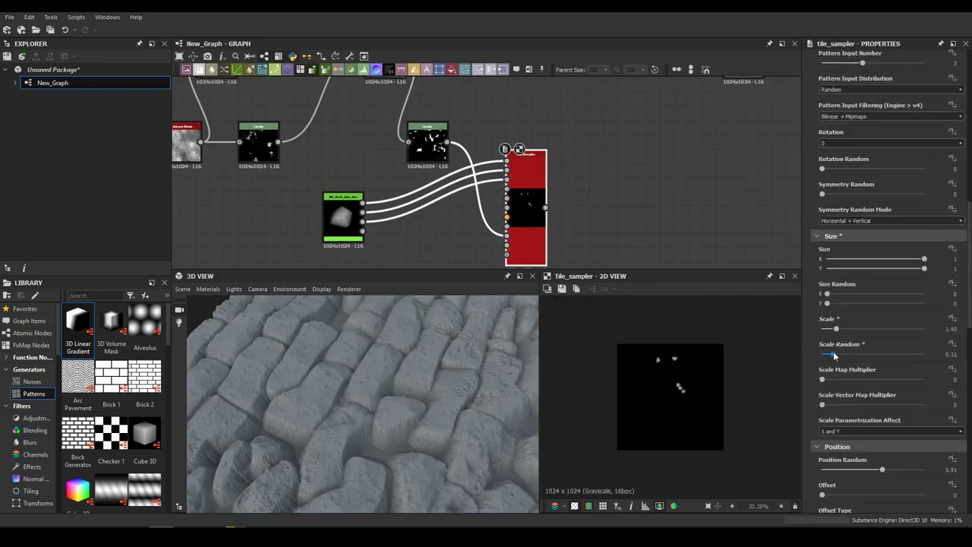
pyautogui.scroll(-5, 836, 364)
pyautogui.scroll(-5, 843, 387)
pyautogui.moveTo(859, 395); pyautogui.dragTo(850, 395)
pyautogui.click(416, 148)
pyautogui.click(526, 190)
pyautogui.scroll(-3, 403, 236)
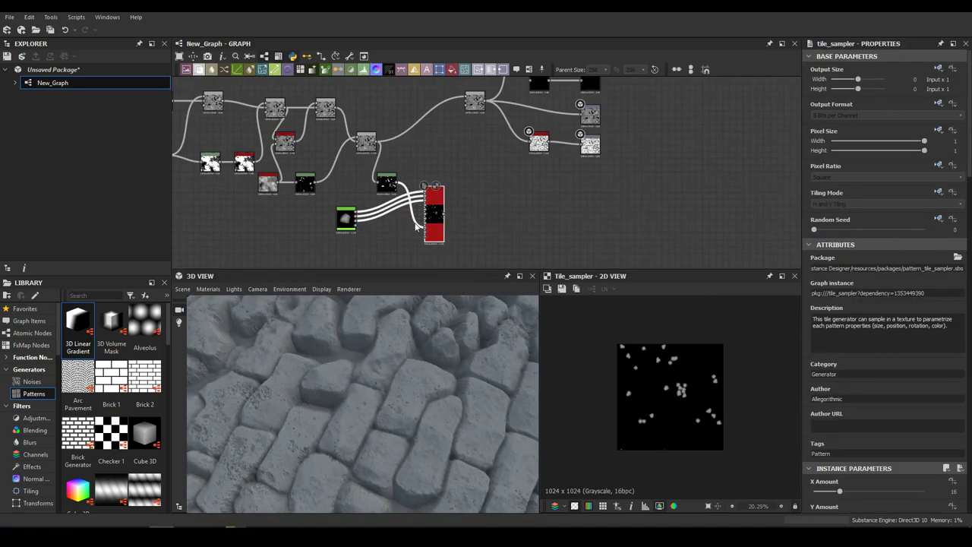
# Step: Blend the scattered pebbles into the stone height using Max (Lighten) mode
pyautogui.scroll(2, 486, 220)
pyautogui.press('space')
pyautogui.write('blend')
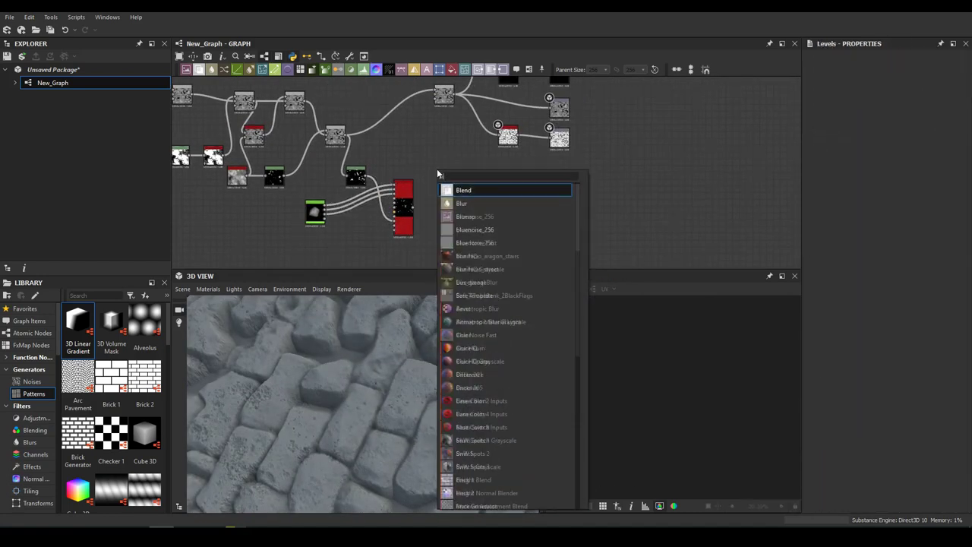
pyautogui.press('Return')
pyautogui.scroll(3, 422, 174)
pyautogui.moveTo(422, 173); pyautogui.dragTo(417, 82, button='middle')
pyautogui.click(885, 294)
pyautogui.click(874, 350)
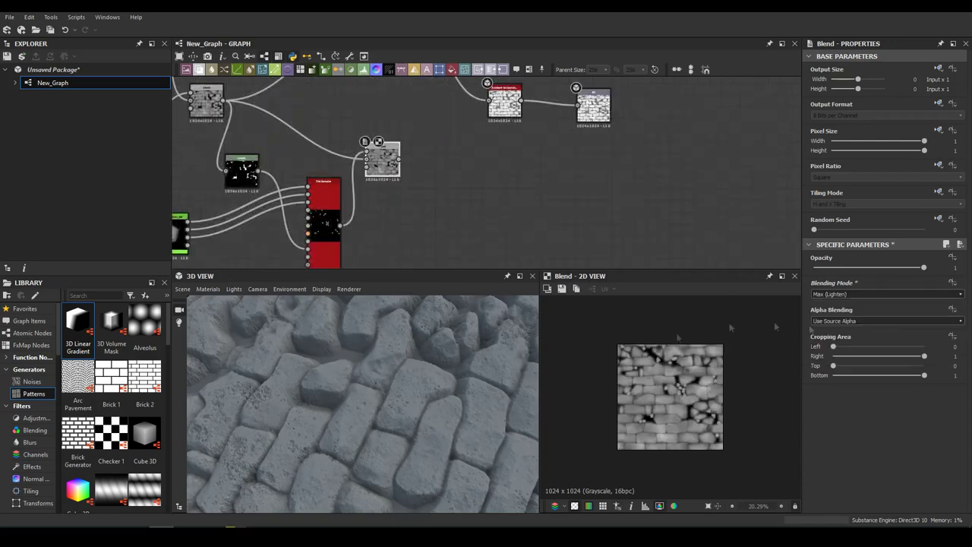
pyautogui.scroll(-2, 368, 196)
pyautogui.scroll(-2, 368, 196)
# Step: Raise the SM_Rock_Gen_Kar Sharpness Intensity for crisper rock shapes
pyautogui.click(357, 149)
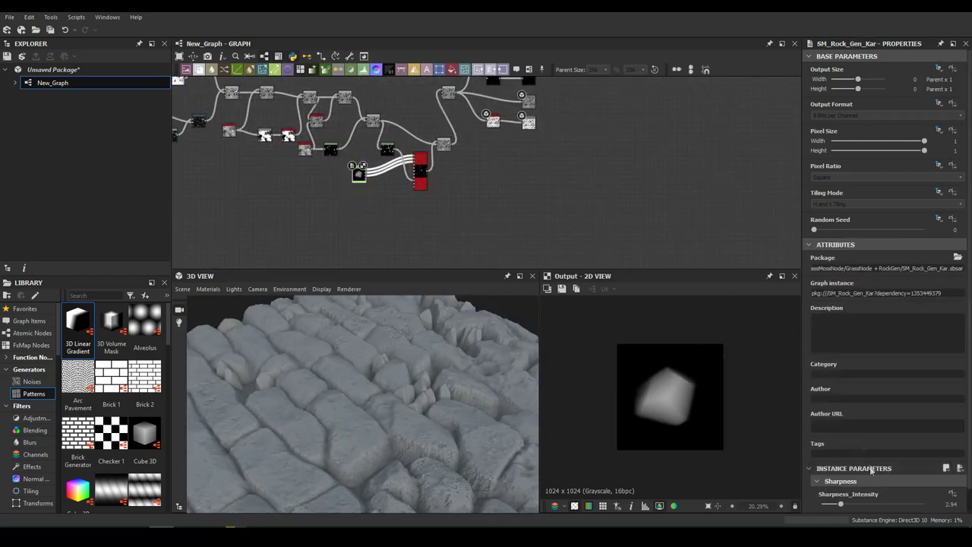
pyautogui.moveTo(403, 455); pyautogui.dragTo(425, 426)
pyautogui.moveTo(316, 163)
pyautogui.mouseDown(button='middle')
pyautogui.moveTo(514, 232)
pyautogui.moveTo(448, 120)
pyautogui.mouseUp(button='middle')
pyautogui.scroll(3, 515, 232)
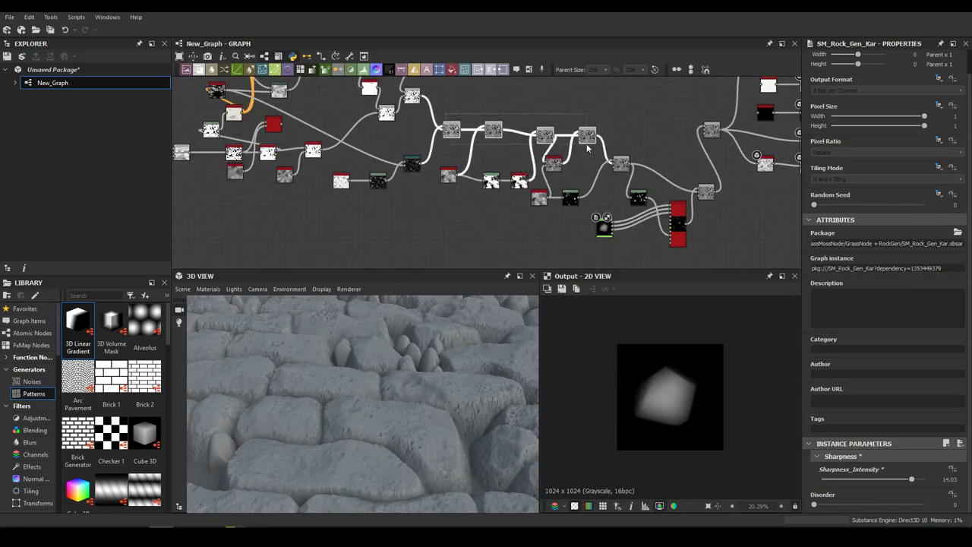
# Step: Lower the lower blend's opacity and set the Tile Sampler Mask Map Threshold to 0.16
pyautogui.moveTo(676, 228); pyautogui.dragTo(549, 137, button='middle')
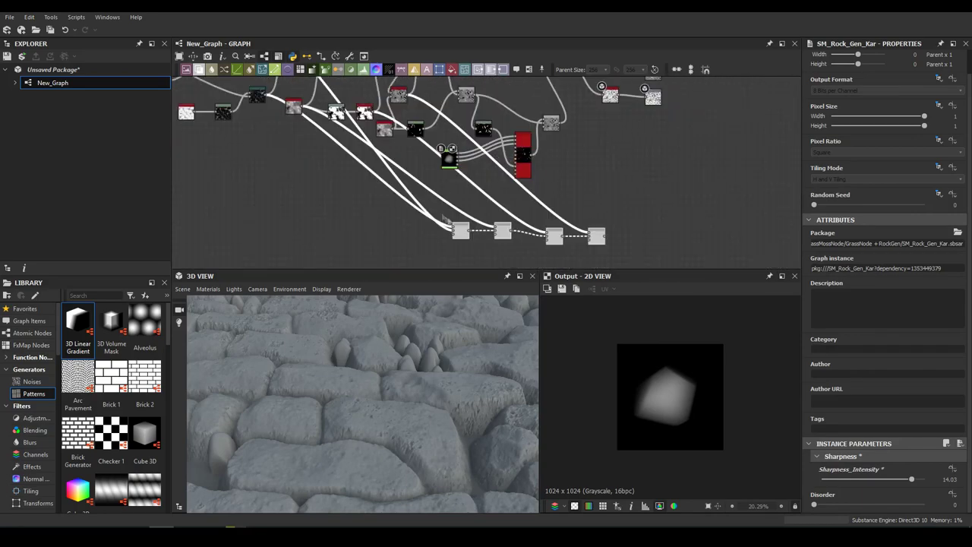
pyautogui.scroll(2, 549, 136)
pyautogui.doubleClick(549, 137)
pyautogui.scroll(-3, 494, 163)
pyautogui.scroll(3, 490, 152)
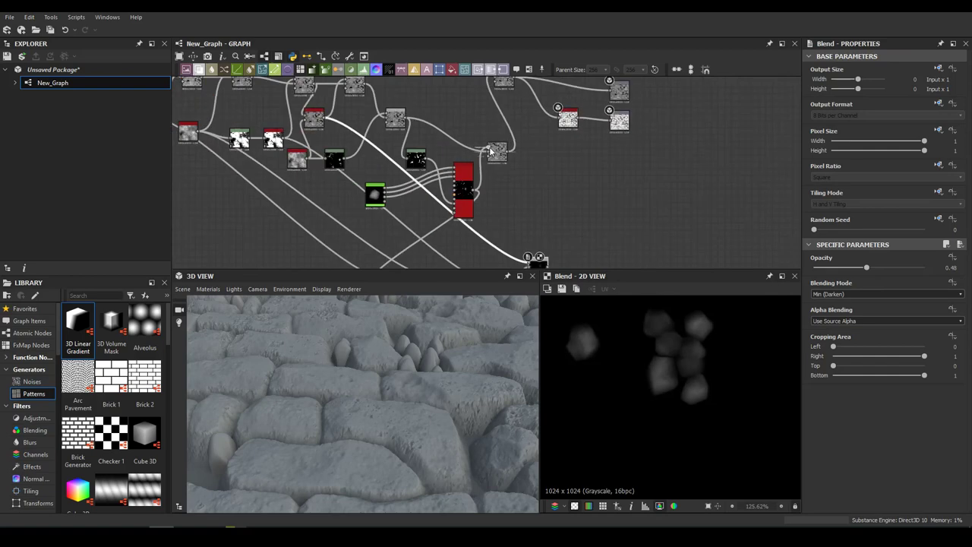
pyautogui.moveTo(538, 268); pyautogui.dragTo(518, 183, button='middle')
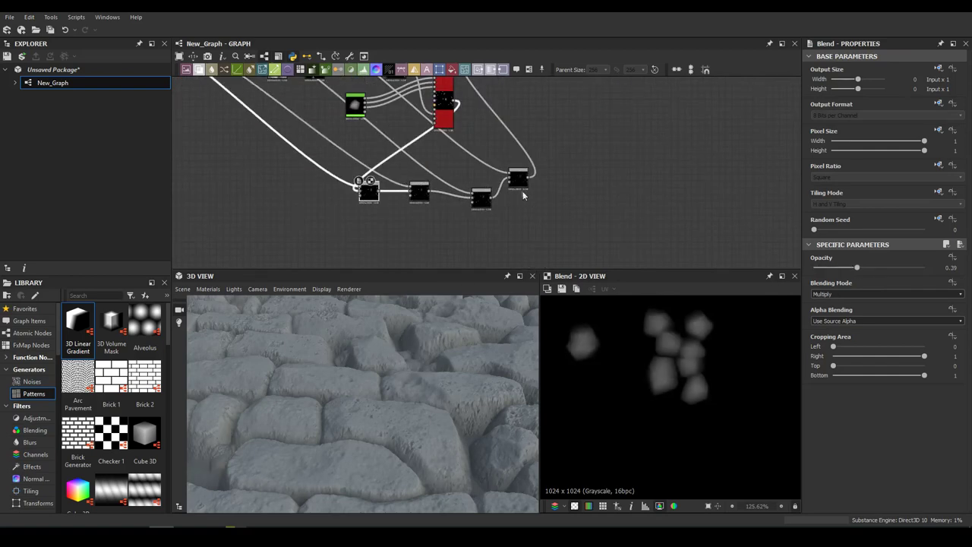
pyautogui.moveTo(829, 269); pyautogui.dragTo(815, 269)
pyautogui.scroll(5, 346, 395)
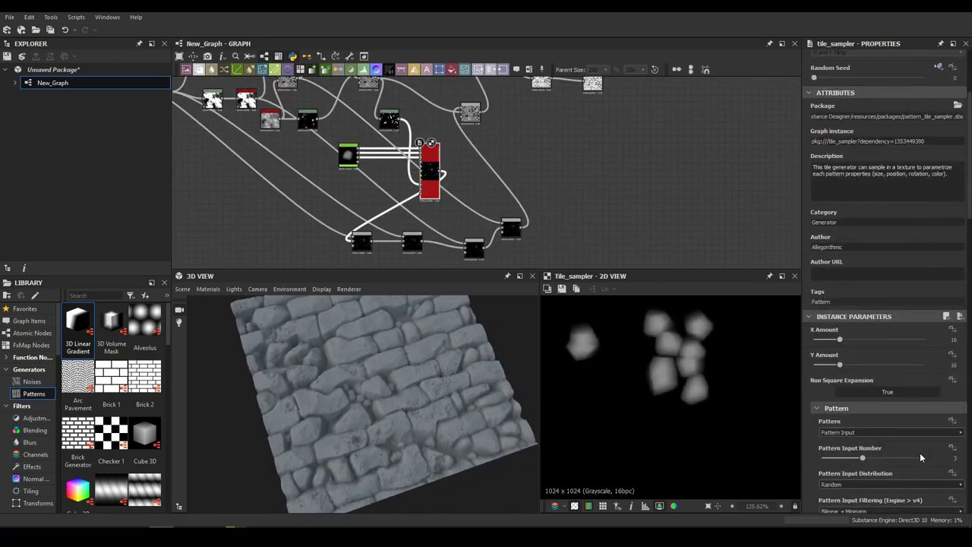
pyautogui.scroll(-10, 921, 458)
pyautogui.click(838, 456)
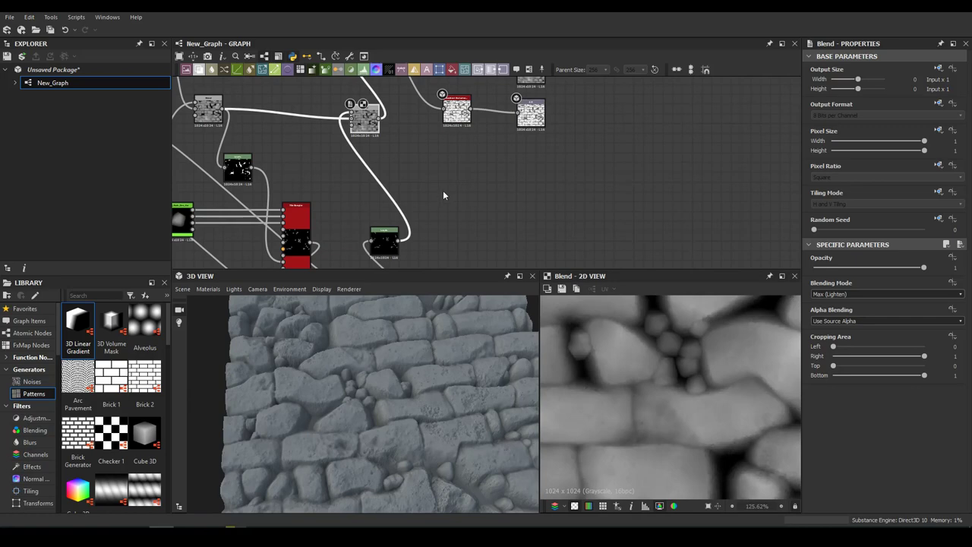
# Step: Brighten the Levels output, then add a Clouds 1 noise and a Multiply Blend node
pyautogui.moveTo(955, 285); pyautogui.dragTo(892, 285)
pyautogui.press('f')
pyautogui.press('space')
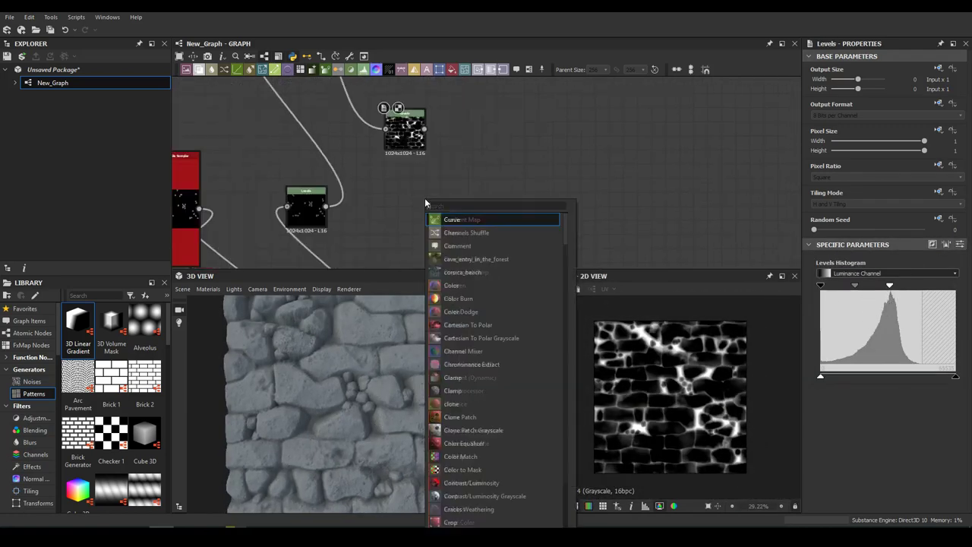
pyautogui.click(464, 302)
pyautogui.press('space')
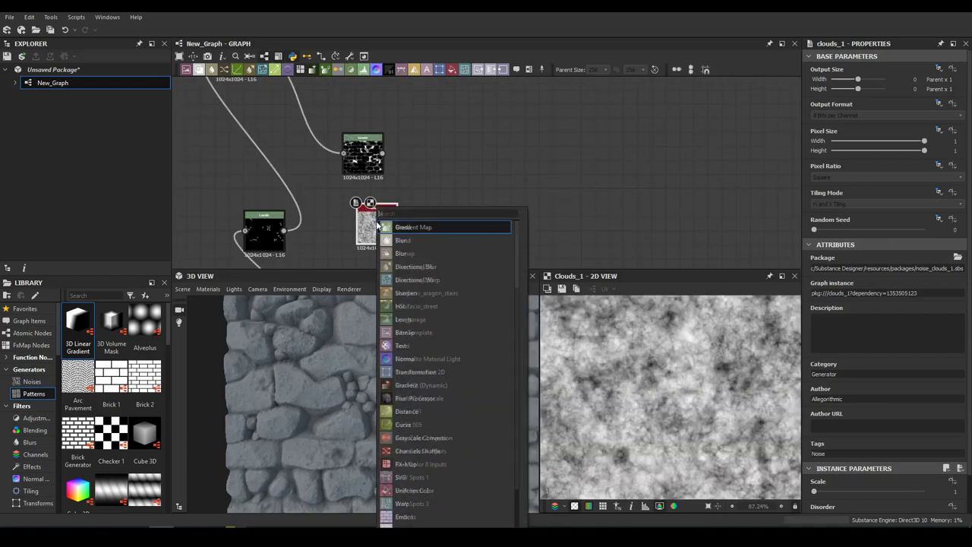
pyautogui.write('blend')
pyautogui.press('Return')
pyautogui.scroll(-1, 840, 297)
pyautogui.scroll(-1, 840, 296)
pyautogui.scroll(-1, 840, 299)
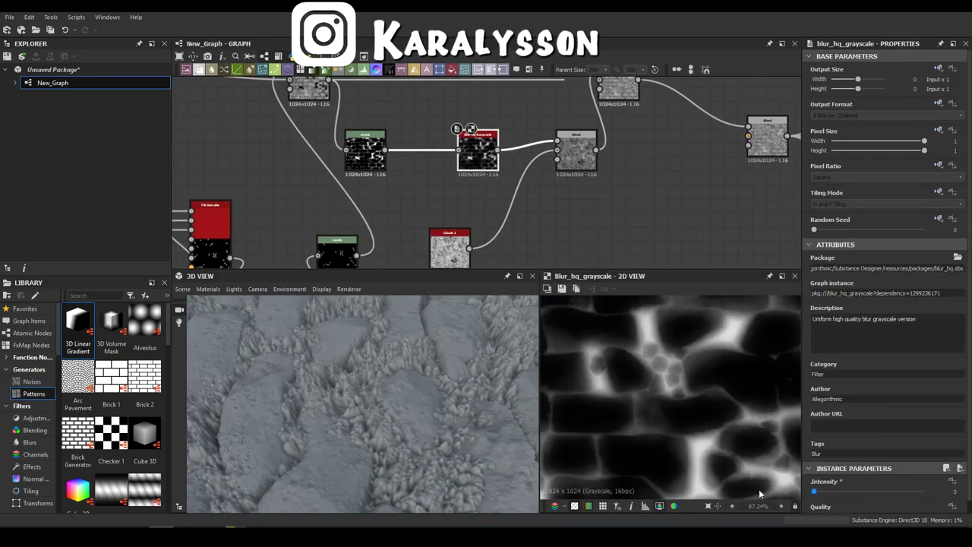
# Step: Raise the Blur HQ Grayscale intensity, first to about 6.39 and then to 11.05
pyautogui.click(366, 148)
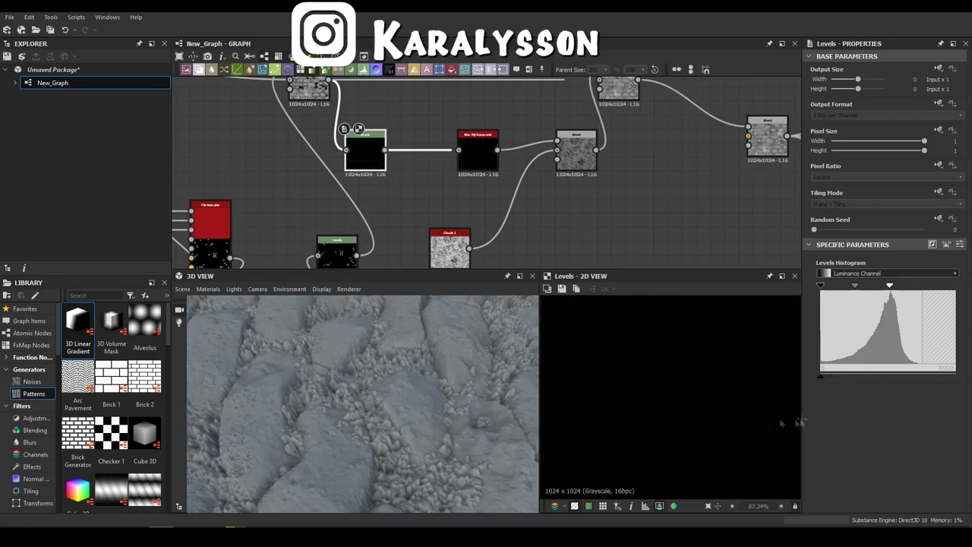
pyautogui.moveTo(581, 167); pyautogui.dragTo(568, 221)
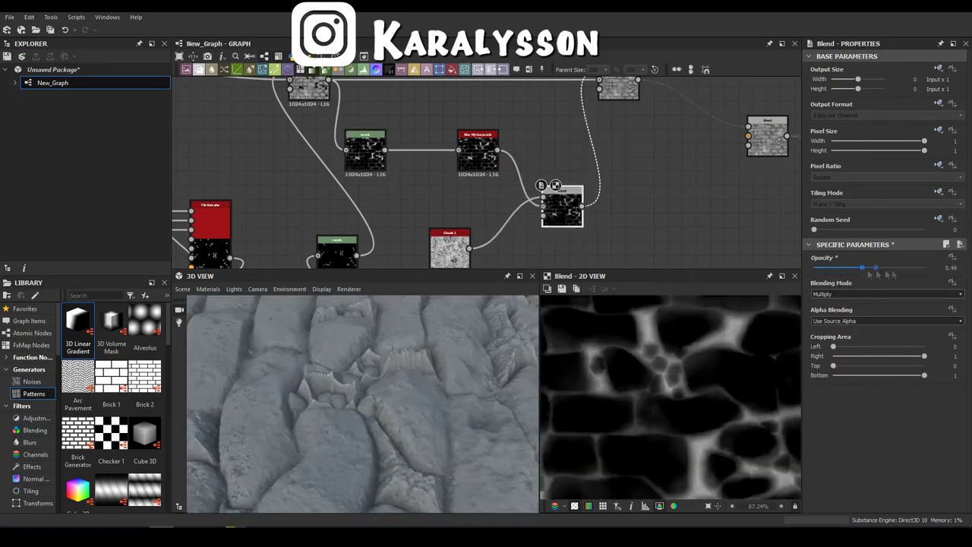
pyautogui.click(478, 149)
pyautogui.scroll(-1, 881, 380)
pyautogui.moveTo(836, 480); pyautogui.dragTo(863, 485)
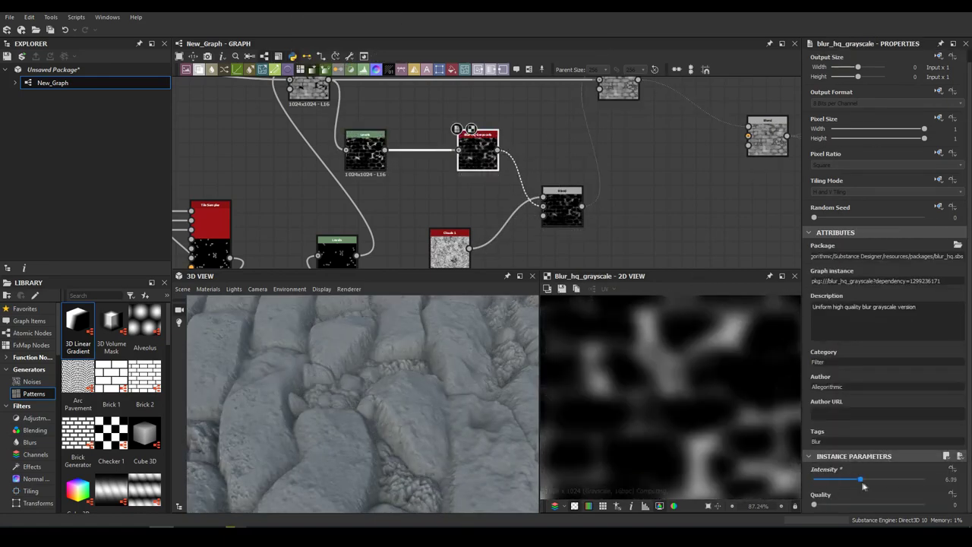
pyautogui.click(365, 148)
pyautogui.click(562, 207)
pyautogui.click(477, 150)
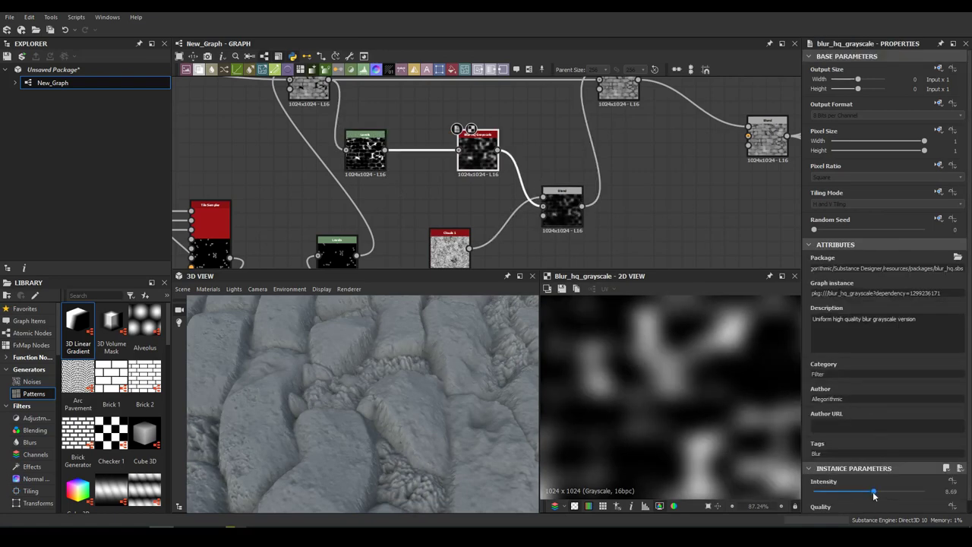
pyautogui.moveTo(873, 491); pyautogui.dragTo(896, 492)
# Step: Adjust the opacity of the Blend mixing Clouds 1 into the mask
pyautogui.moveTo(531, 190); pyautogui.dragTo(505, 148, button='middle')
pyautogui.click(424, 207)
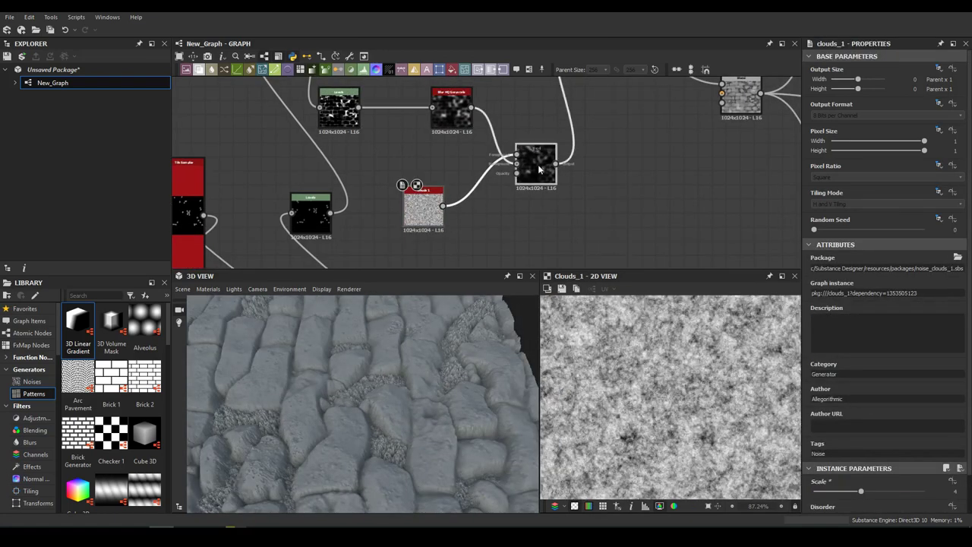
pyautogui.click(536, 164)
pyautogui.moveTo(836, 268); pyautogui.dragTo(849, 271)
# Step: Lower the Levels white output to darken the crevice mask
pyautogui.moveTo(456, 190); pyautogui.dragTo(410, 228, button='middle')
pyautogui.click(406, 148)
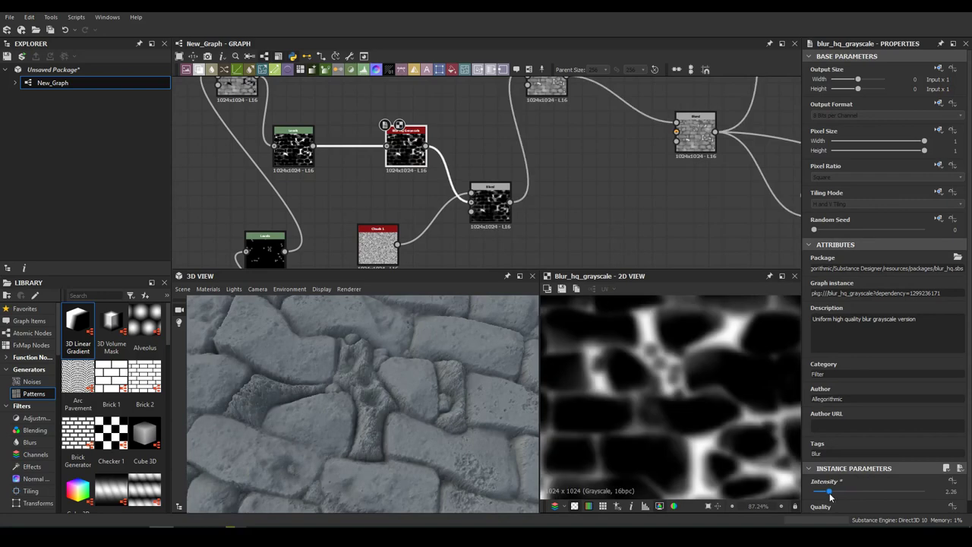
pyautogui.click(294, 146)
pyautogui.moveTo(955, 376); pyautogui.dragTo(873, 378)
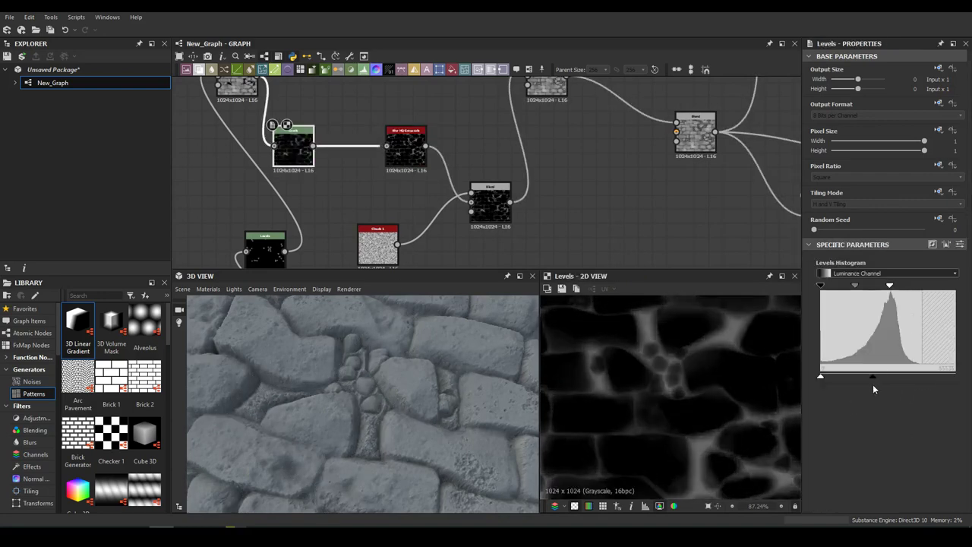
# Step: Set the Blur HQ intensity to about 3.87 and check the wall in 3D
pyautogui.moveTo(332, 409); pyautogui.dragTo(426, 395)
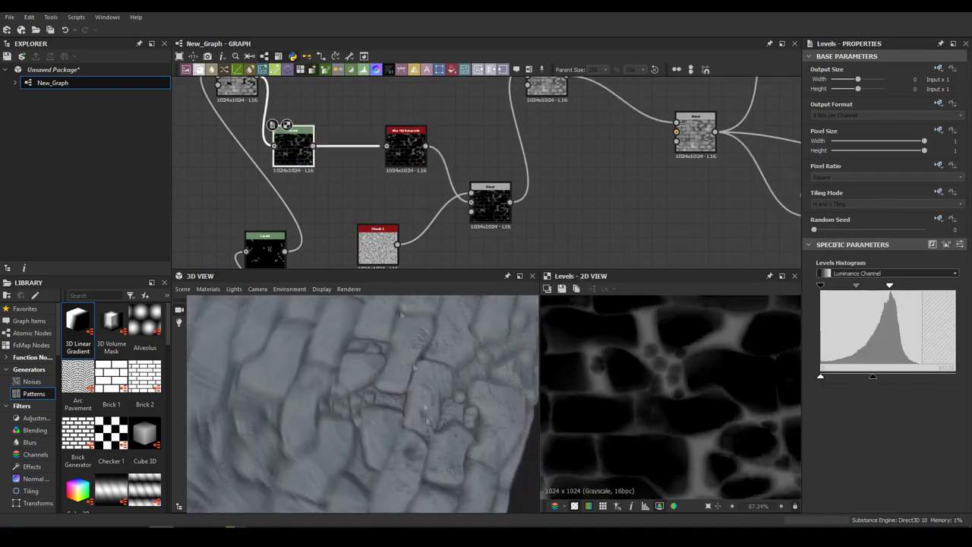
pyautogui.click(406, 148)
pyautogui.moveTo(364, 395); pyautogui.dragTo(414, 408)
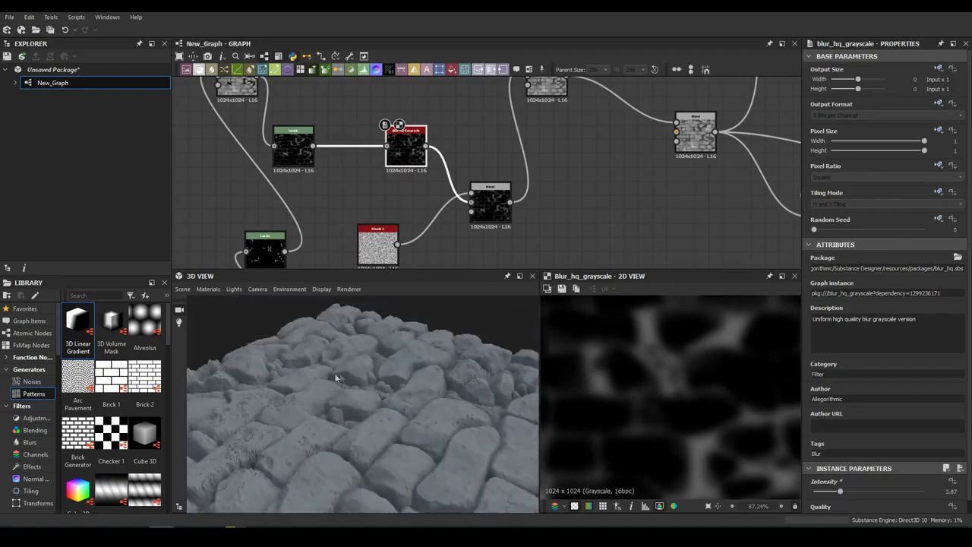
pyautogui.scroll(-3, 387, 220)
pyautogui.scroll(3, 220, 207)
pyautogui.moveTo(289, 395); pyautogui.dragTo(327, 380)
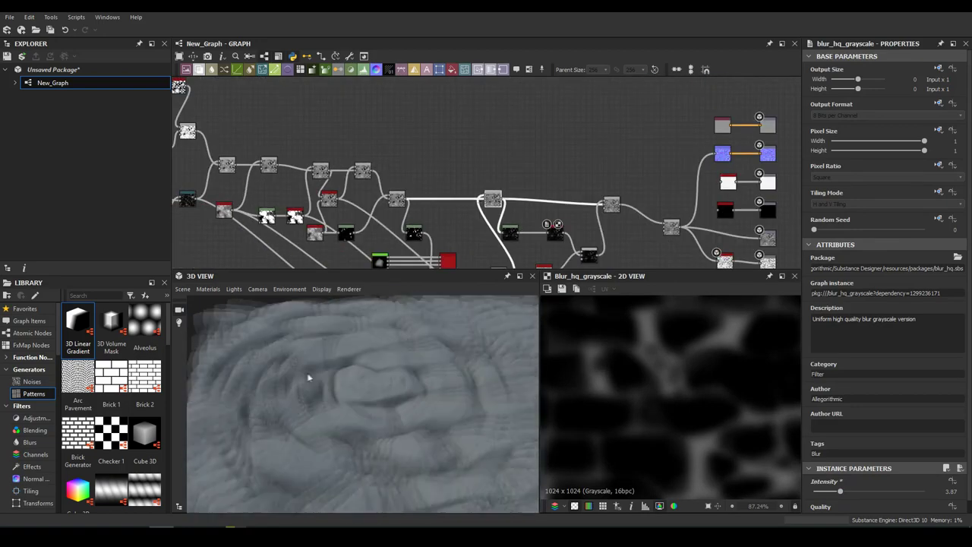
# Step: Add a Cells 3 pattern slope-blurred by a Clouds 2 noise, and preview the result
pyautogui.press('space')
pyautogui.write('cells')
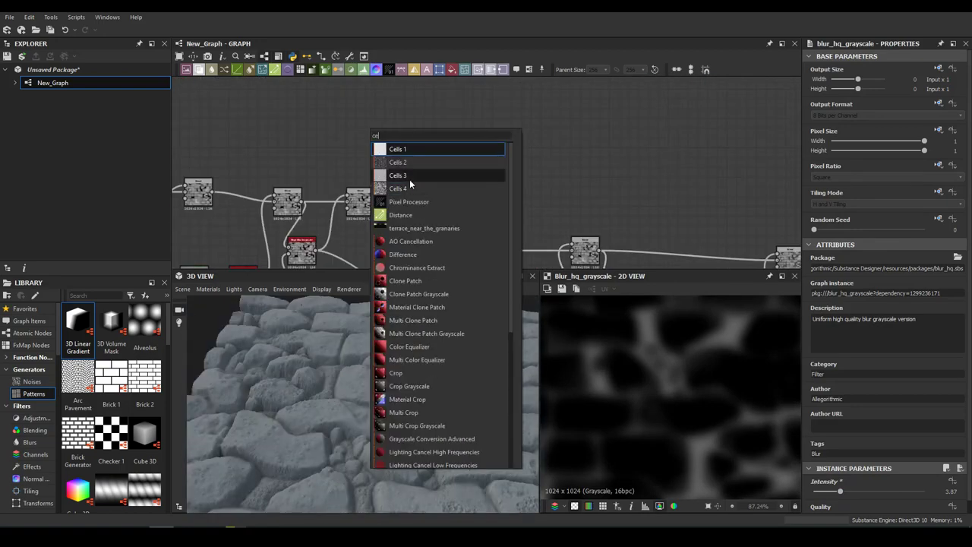
pyautogui.click(425, 183)
pyautogui.press('space')
pyautogui.write('slope')
pyautogui.press('Return')
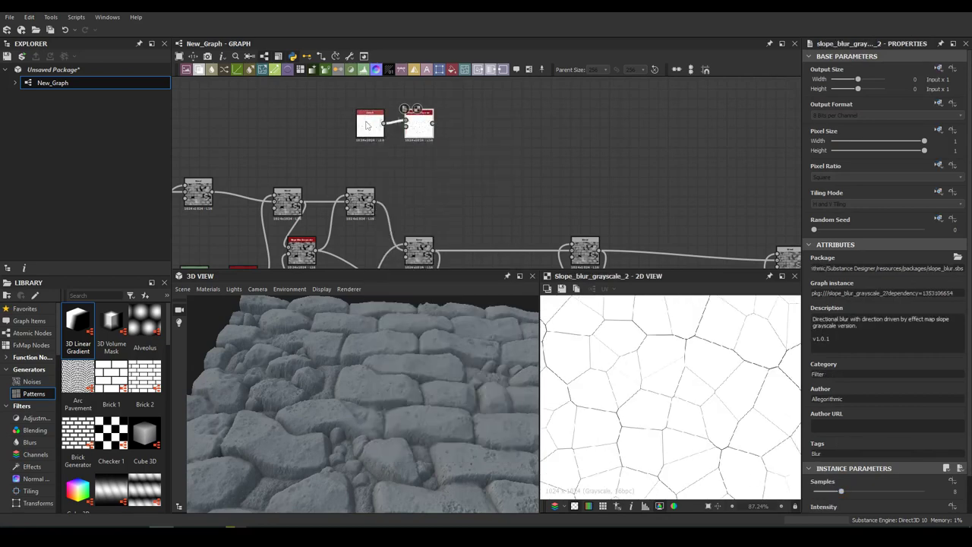
pyautogui.press('space')
pyautogui.write('cl')
pyautogui.click(408, 219)
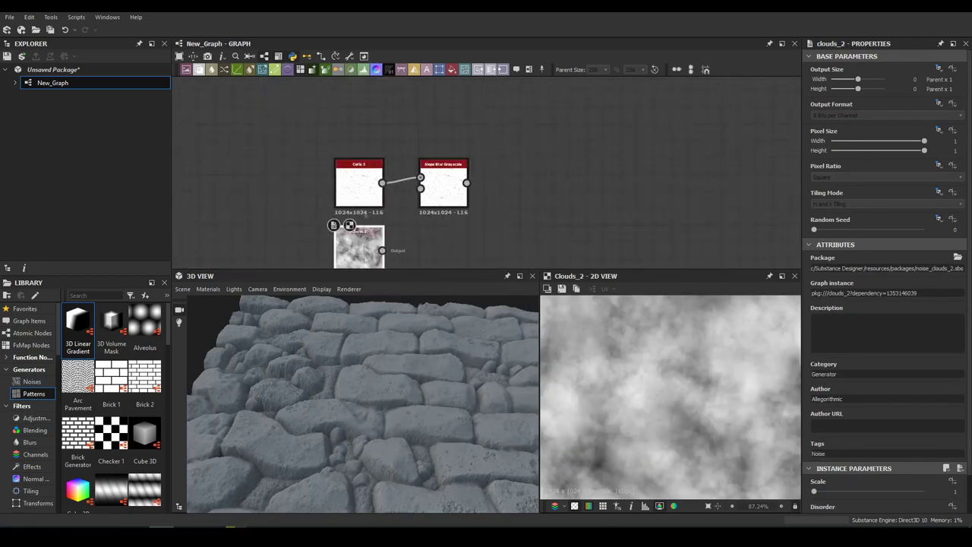
pyautogui.doubleClick(436, 195)
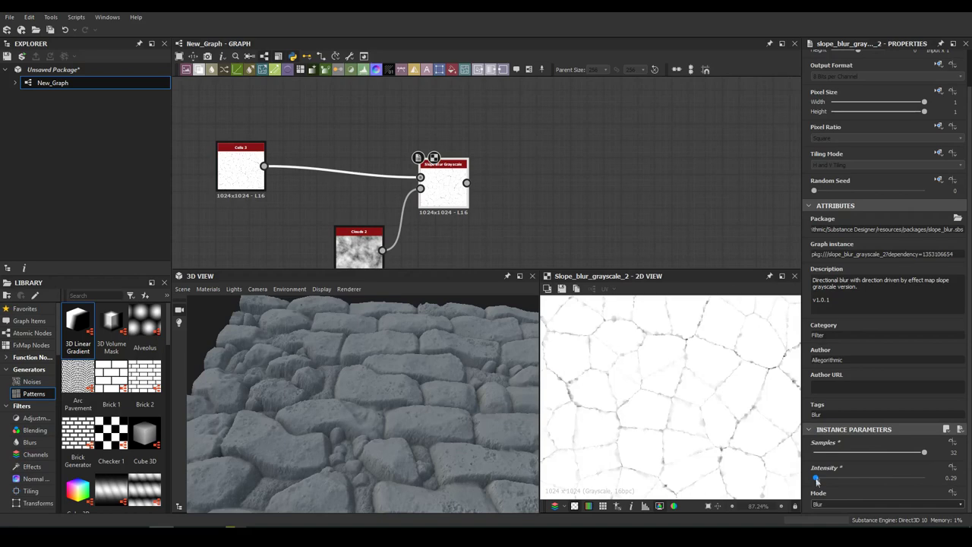
# Step: Warp the slope-blurred cells with a Directional Warp driven by a finer Crystal 1 noise
pyautogui.press('space')
pyautogui.press('Return')
pyautogui.press('space')
pyautogui.write('cry')
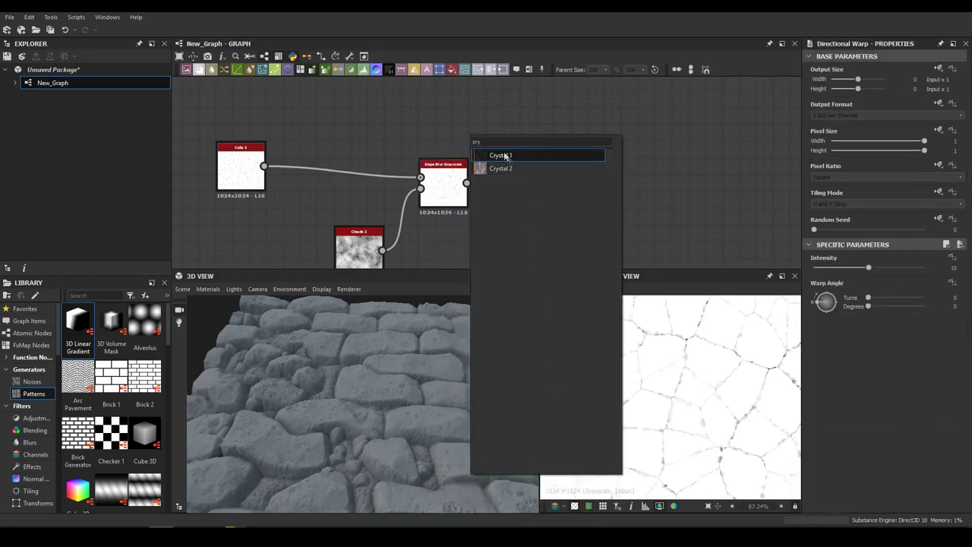
pyautogui.press('Return')
pyautogui.moveTo(500, 132); pyautogui.dragTo(504, 188)
pyautogui.moveTo(468, 107); pyautogui.dragTo(394, 92)
pyautogui.doubleClick(519, 159)
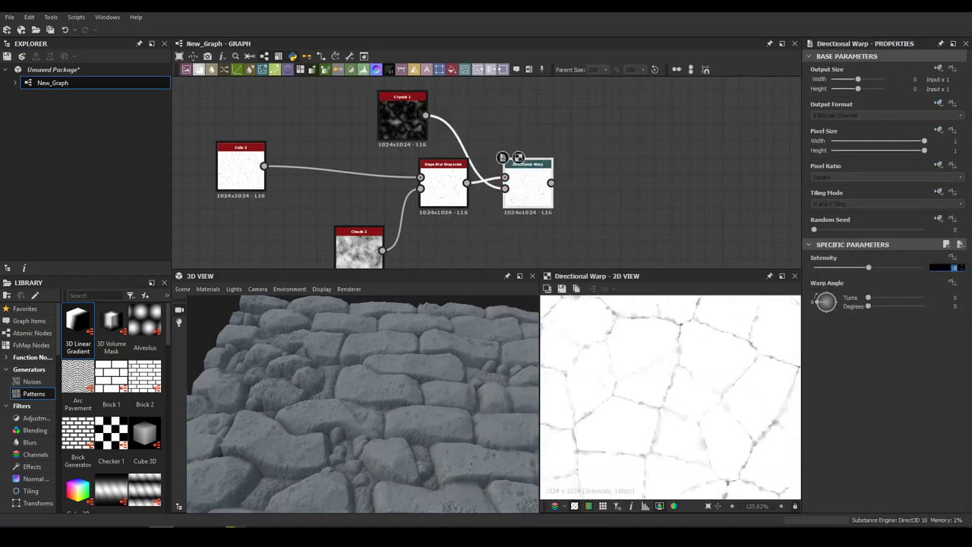
pyautogui.click(402, 114)
pyautogui.moveTo(817, 492); pyautogui.dragTo(820, 493)
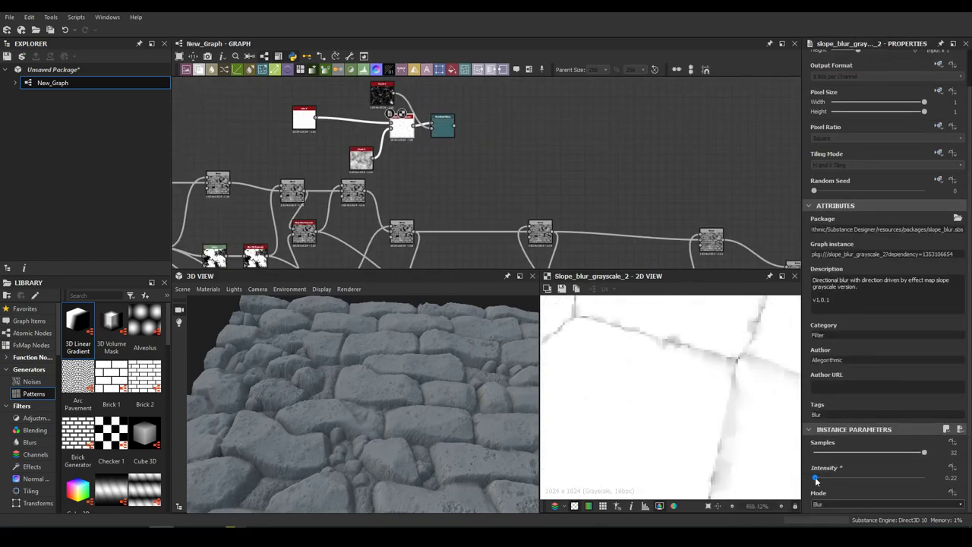
# Step: Add a Perlin Noise for the slope blur and a second Slope Blur in Min mode
pyautogui.scroll(2, 383, 131)
pyautogui.press('space')
pyautogui.click(289, 199)
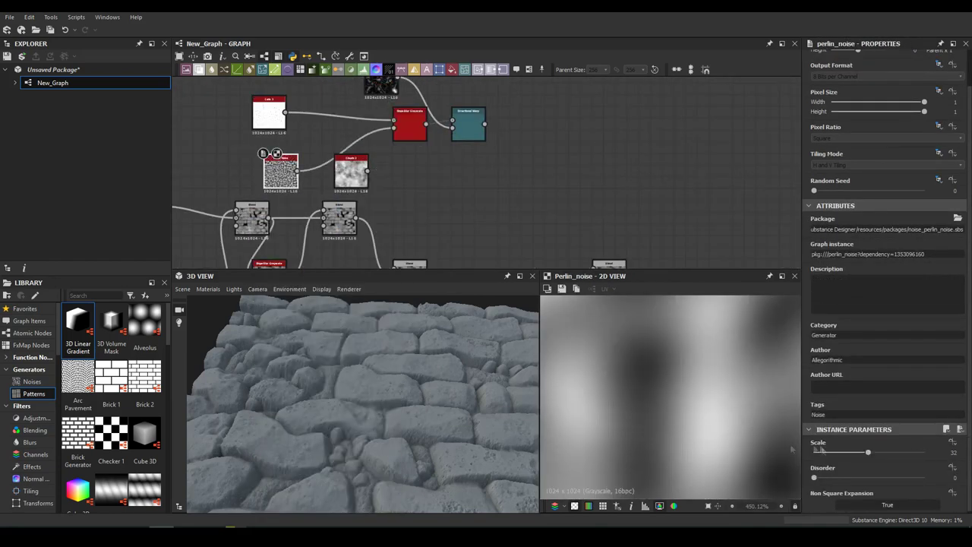
pyautogui.click(404, 135)
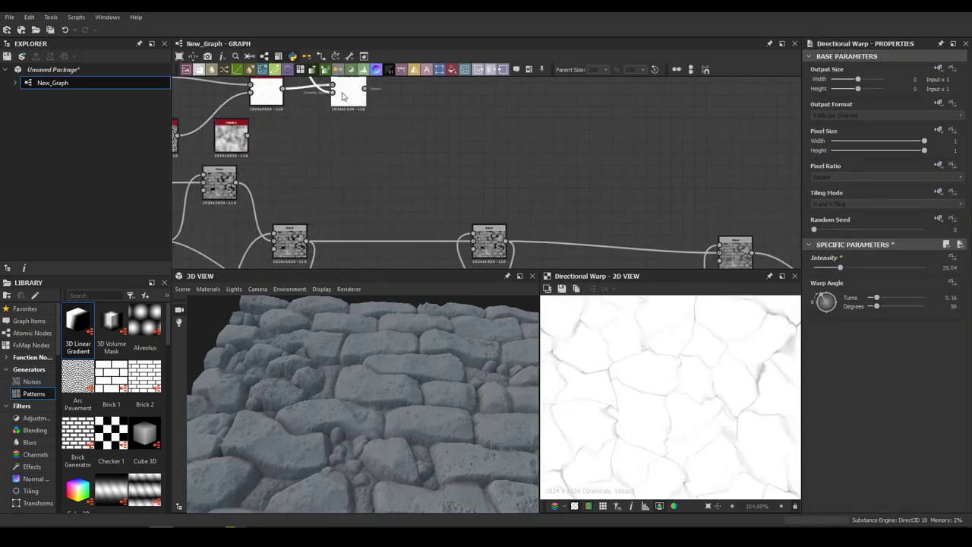
pyautogui.press('space')
pyautogui.click(362, 126)
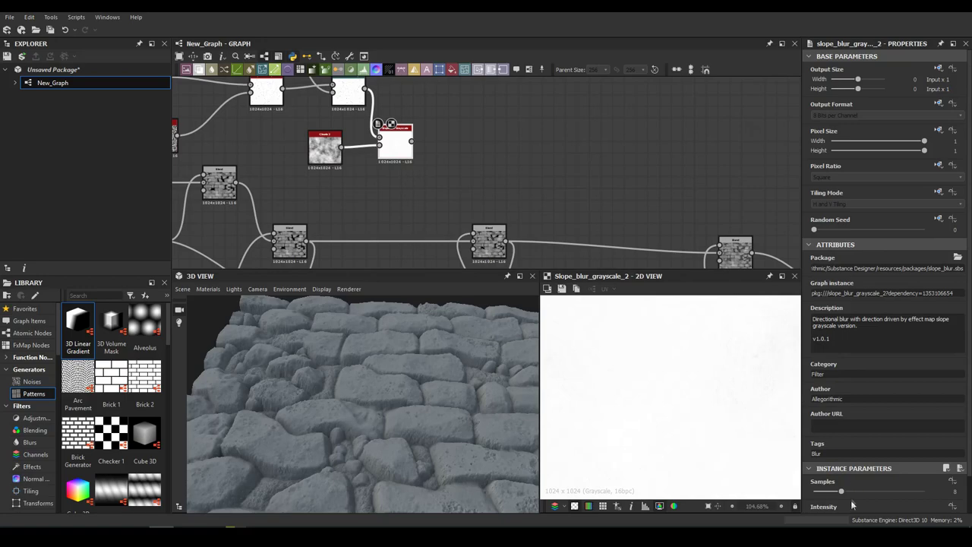
pyautogui.scroll(-2, 852, 502)
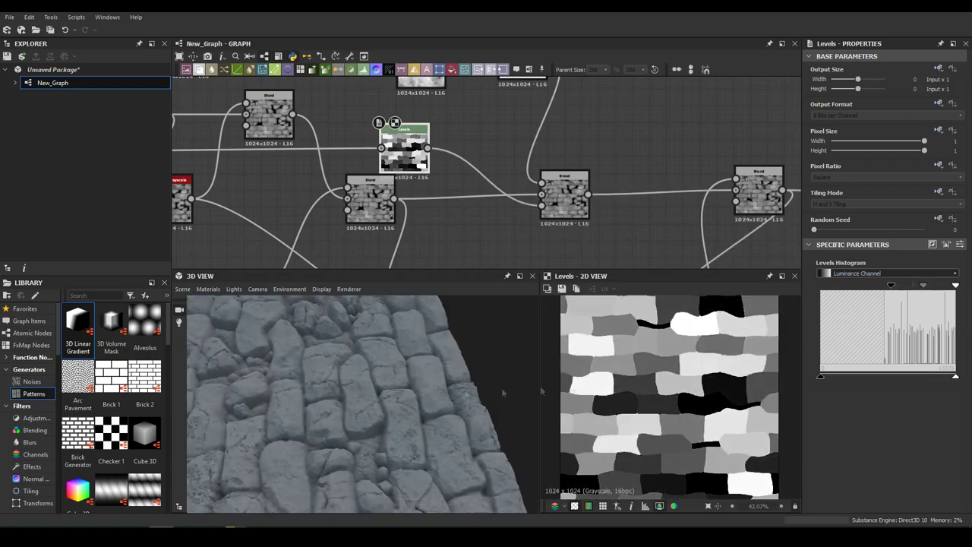
# Step: Orbit the 3D preview to face the cobblestone wall on the cylinder
pyautogui.moveTo(358, 387); pyautogui.dragTo(247, 397)
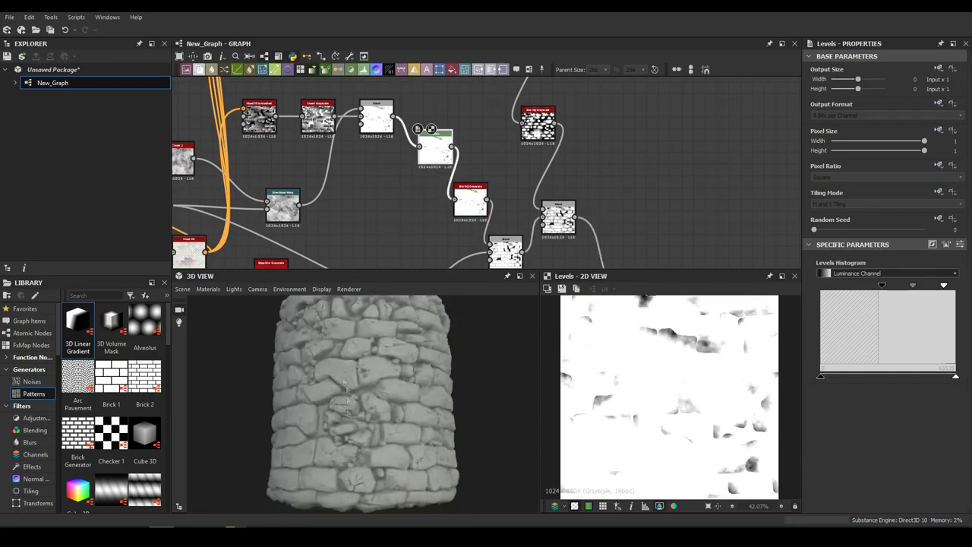
pyautogui.scroll(5, 539, 155)
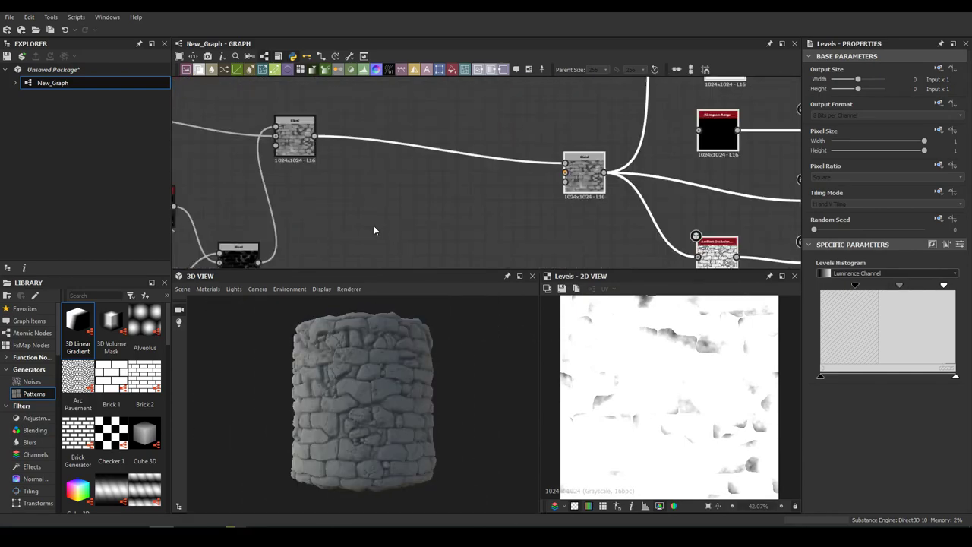
# Step: Retune the Directional Warp intensity, lowering it to 5.84 then raising it, and adjust its angle
pyautogui.click(303, 144)
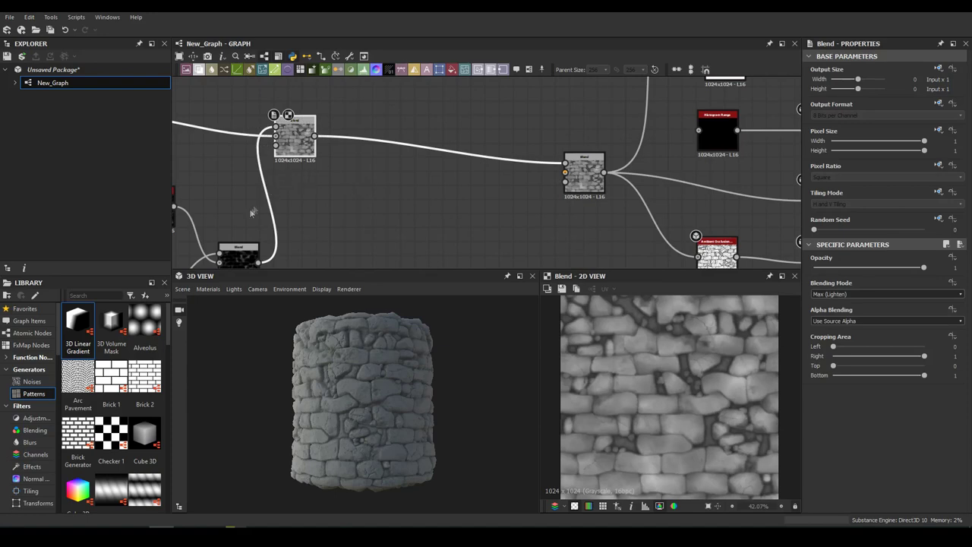
pyautogui.scroll(-5, 283, 171)
pyautogui.scroll(5, 500, 196)
pyautogui.click(498, 194)
pyautogui.moveTo(868, 268); pyautogui.dragTo(830, 268)
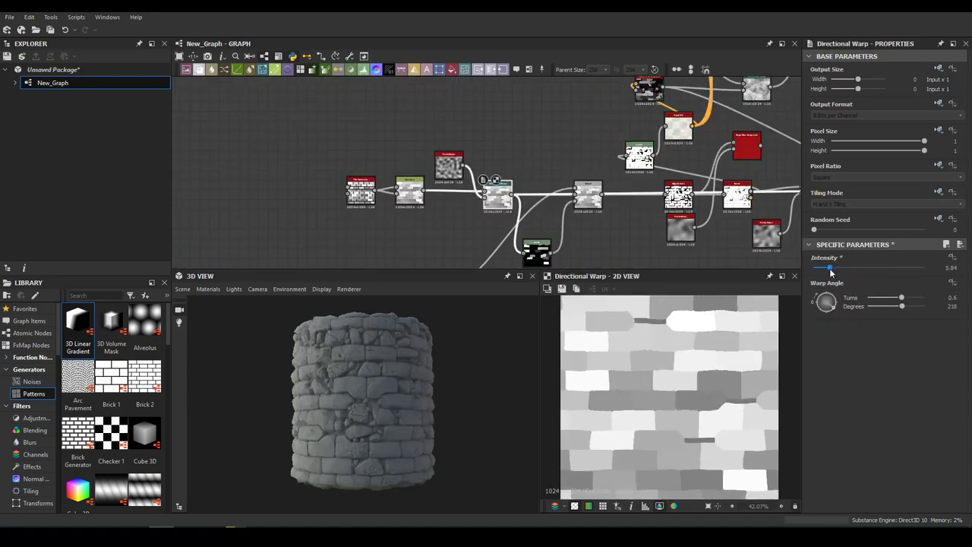
pyautogui.moveTo(900, 269); pyautogui.dragTo(924, 268)
pyautogui.moveTo(826, 302); pyautogui.dragTo(834, 306)
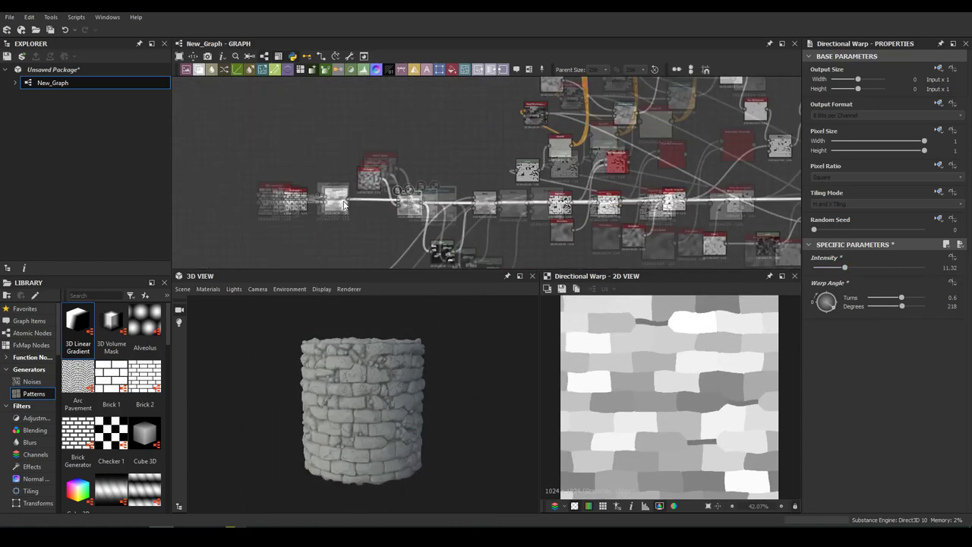
# Step: Insert a Transformation 2D before the Directional Warp, rotated 180 degrees
pyautogui.click(466, 217)
pyautogui.press('space')
pyautogui.write('transform')
pyautogui.press('Return')
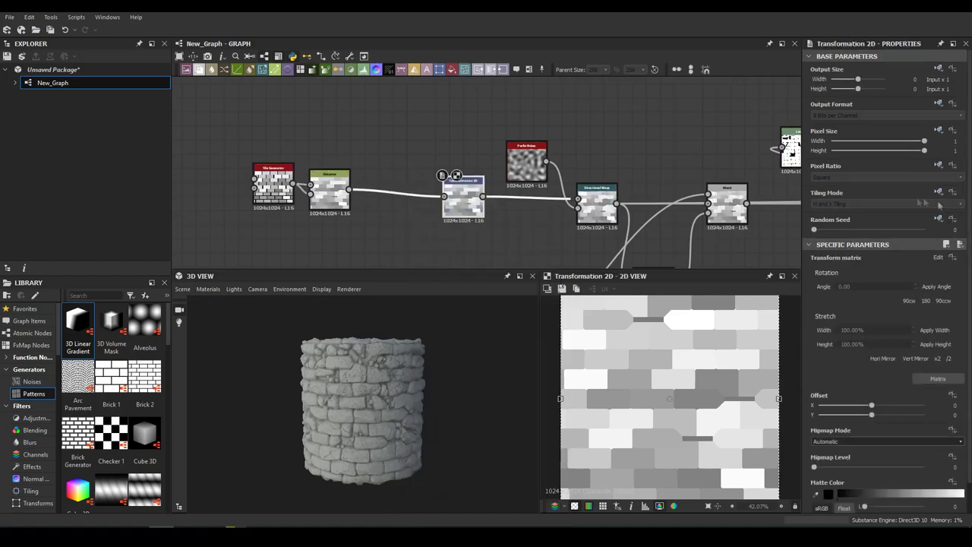
pyautogui.click(925, 302)
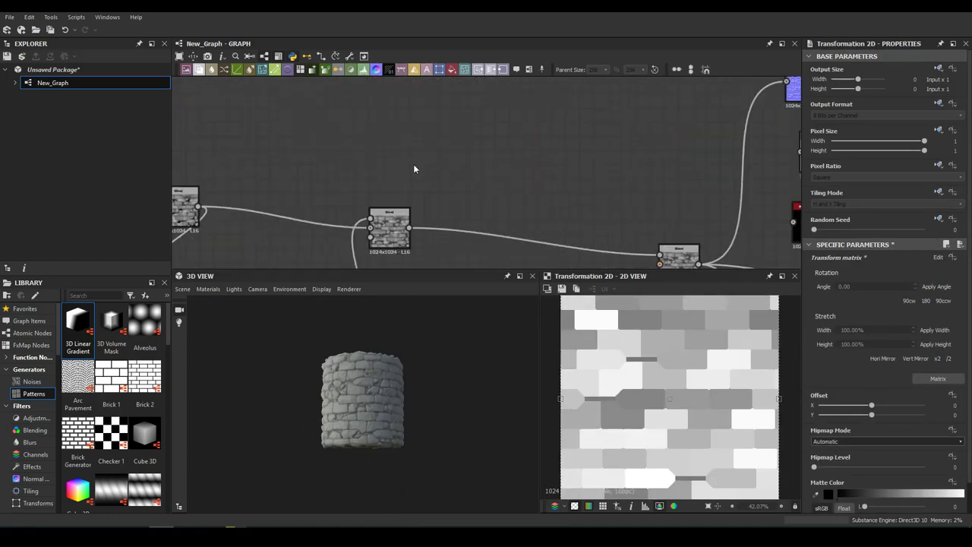
# Step: Add a Gradient Map node on the finished stone height
pyautogui.press('space')
pyautogui.write('gradient')
pyautogui.press('Return')
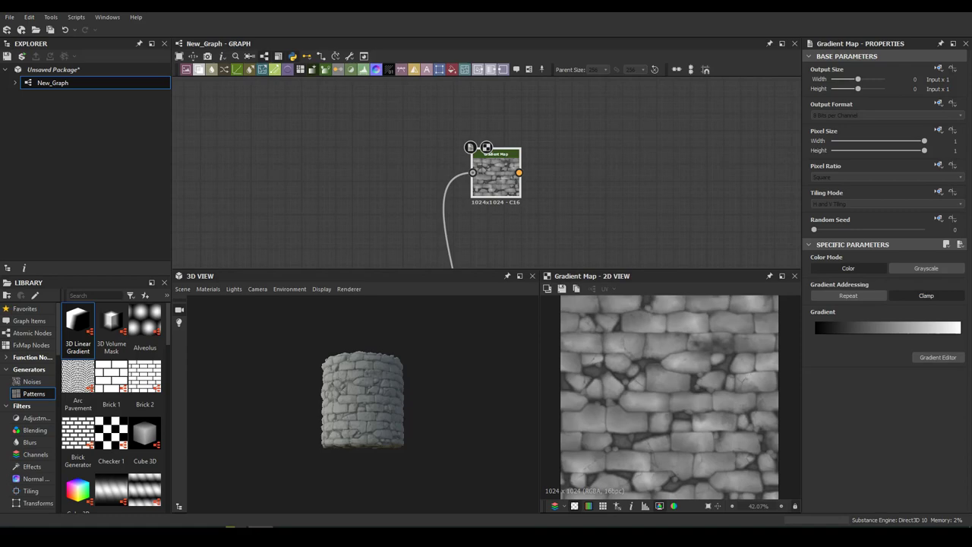
# Step: Add a Multiply Blend node after the Gradient Map
pyautogui.moveTo(496, 158); pyautogui.dragTo(486, 172)
pyautogui.click(517, 189)
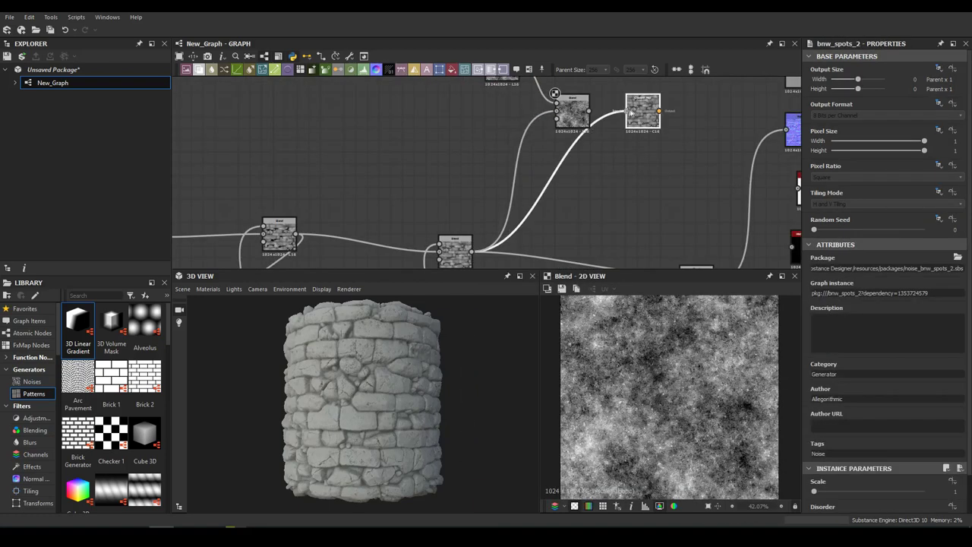
pyautogui.click(832, 324)
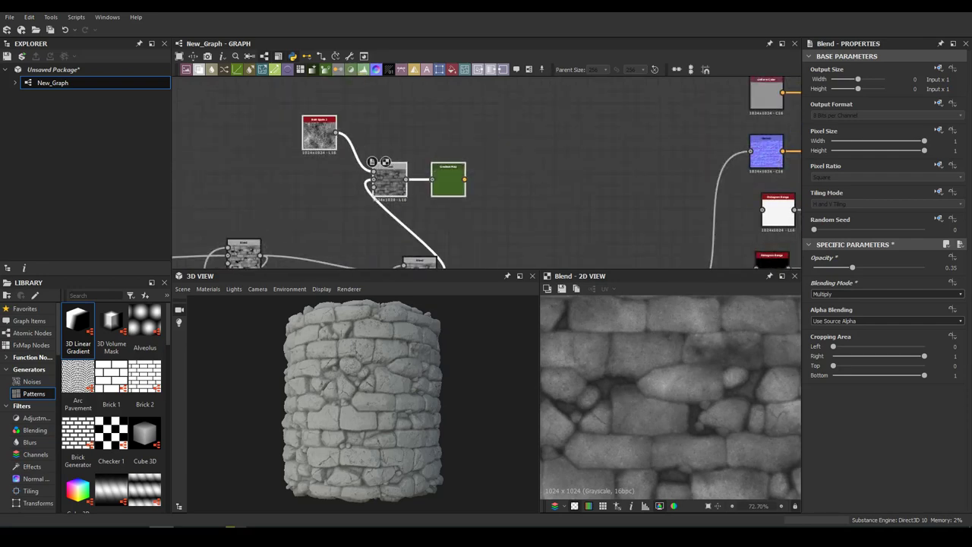
# Step: Sample the stone gradient from a reference image, then connect the blend into Histogram Range
pyautogui.click(448, 178)
pyautogui.click(939, 357)
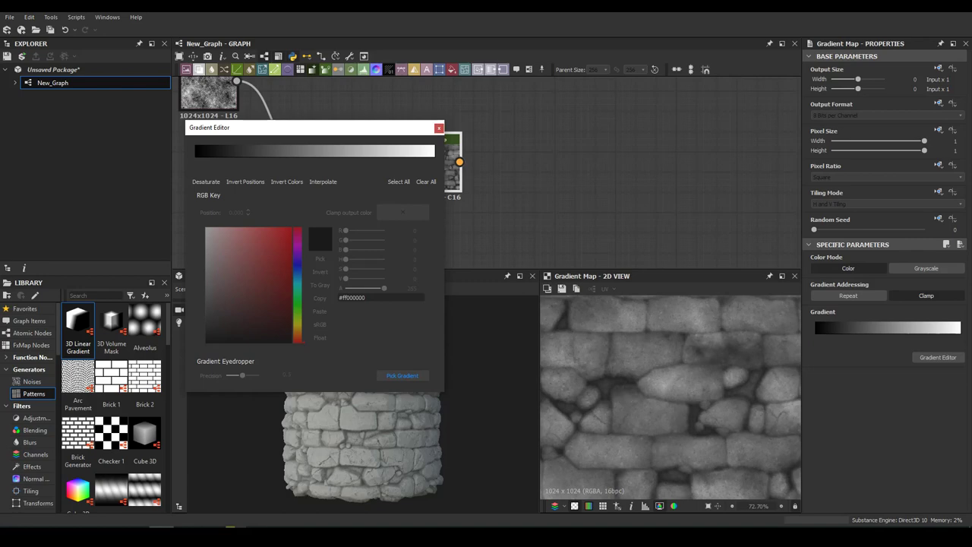
pyautogui.moveTo(242, 375); pyautogui.dragTo(238, 375)
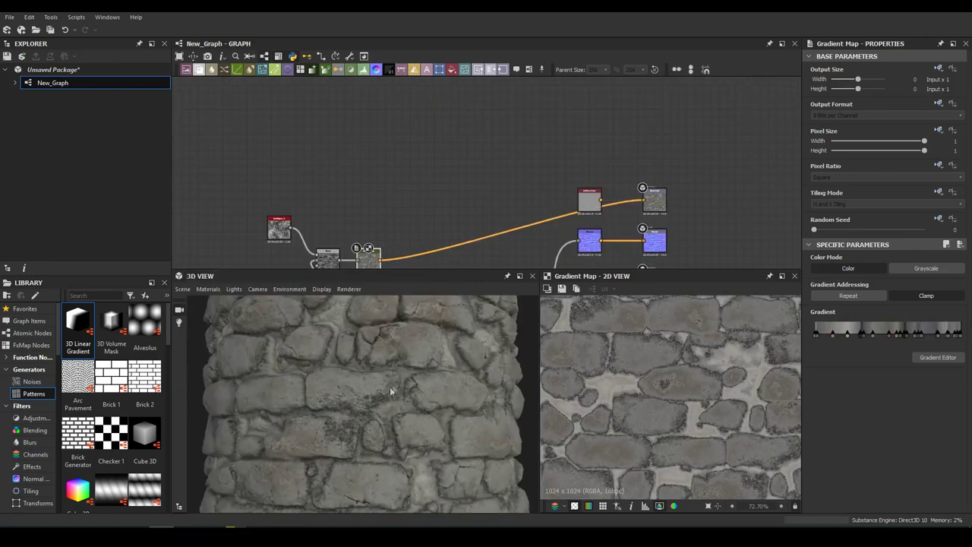
pyautogui.moveTo(390, 387); pyautogui.dragTo(370, 410)
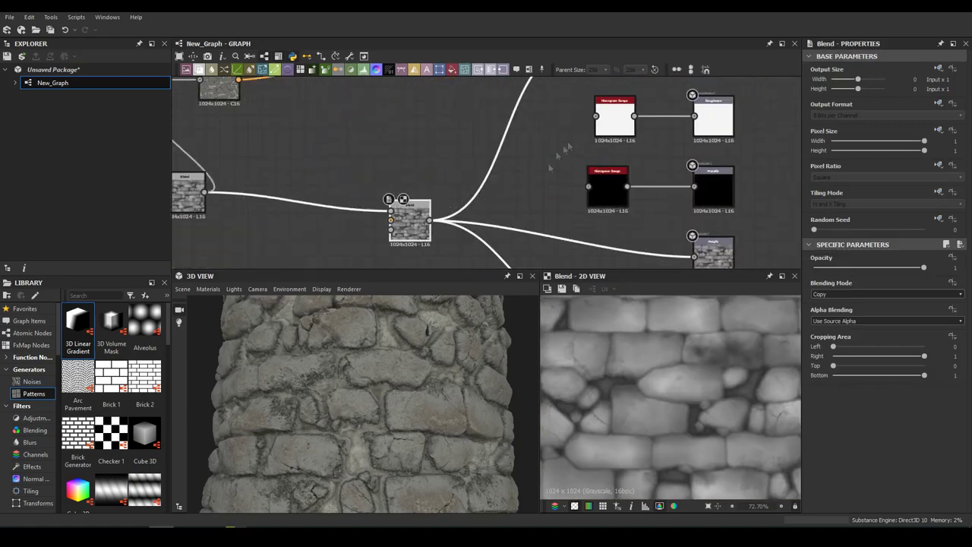
pyautogui.moveTo(492, 217); pyautogui.dragTo(595, 115)
pyautogui.moveTo(875, 482); pyautogui.dragTo(924, 479)
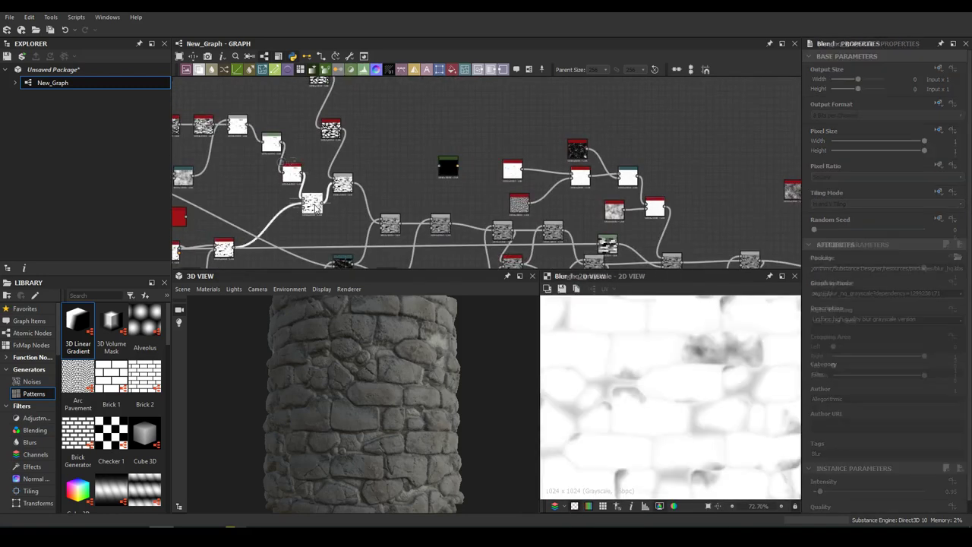
# Step: Map the blurred mask through a sampled dirt gradient, moving its transparent key to 0.899
pyautogui.moveTo(300, 175); pyautogui.dragTo(441, 167)
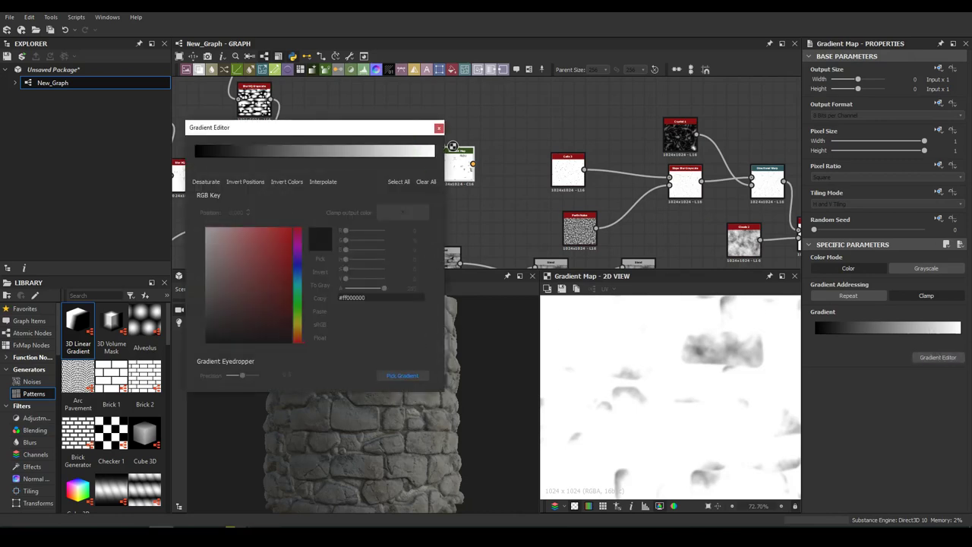
pyautogui.click(591, 231)
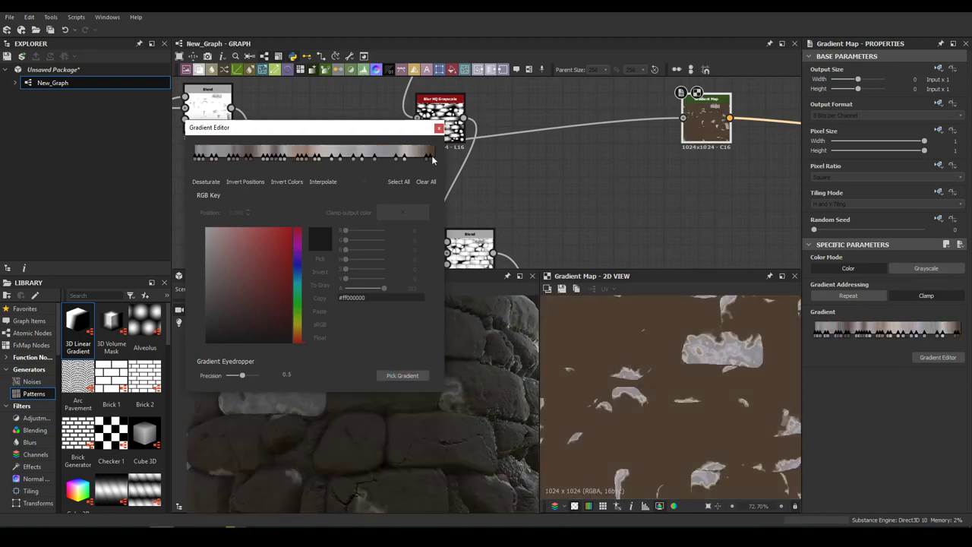
pyautogui.click(432, 159)
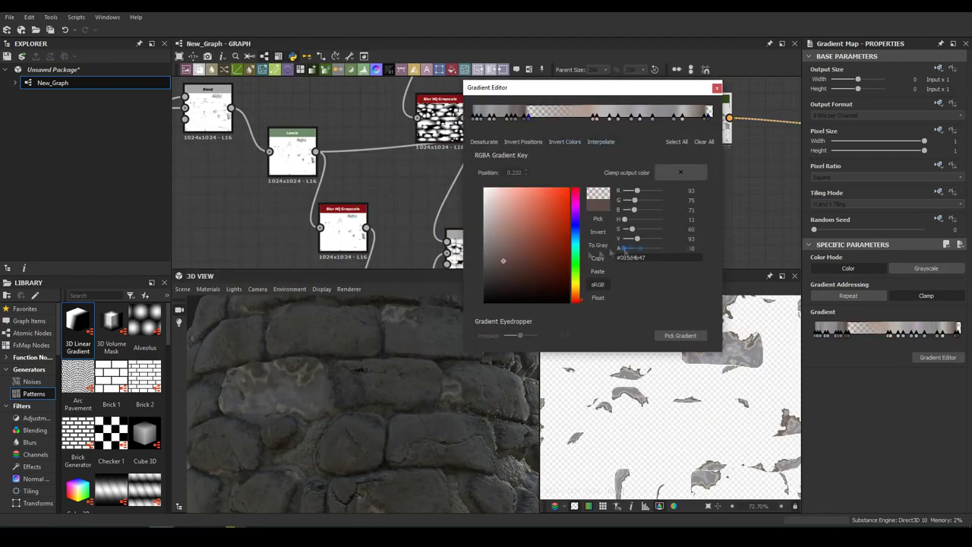
pyautogui.moveTo(528, 117)
pyautogui.mouseDown()
pyautogui.moveTo(681, 133)
pyautogui.moveTo(628, 101)
pyautogui.mouseUp()
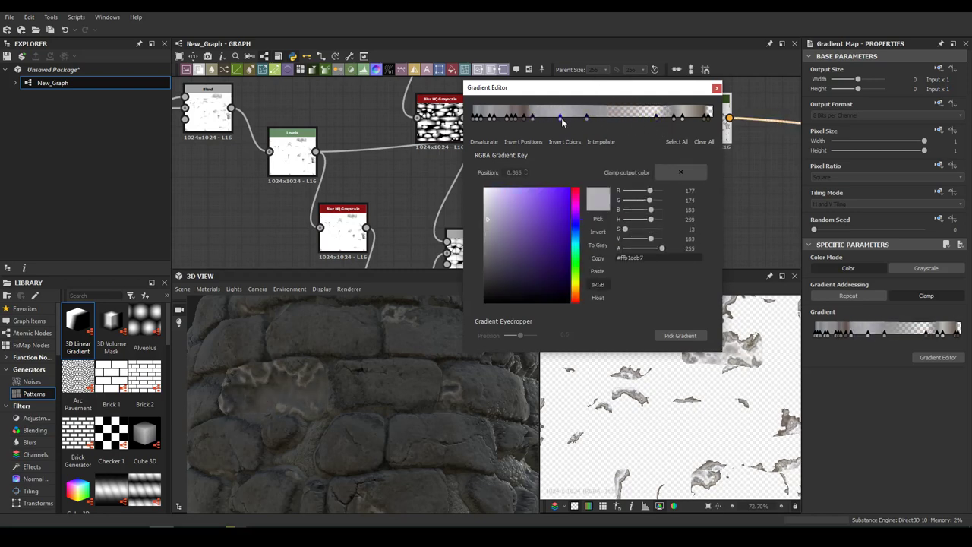
pyautogui.moveTo(448, 319); pyautogui.dragTo(409, 286)
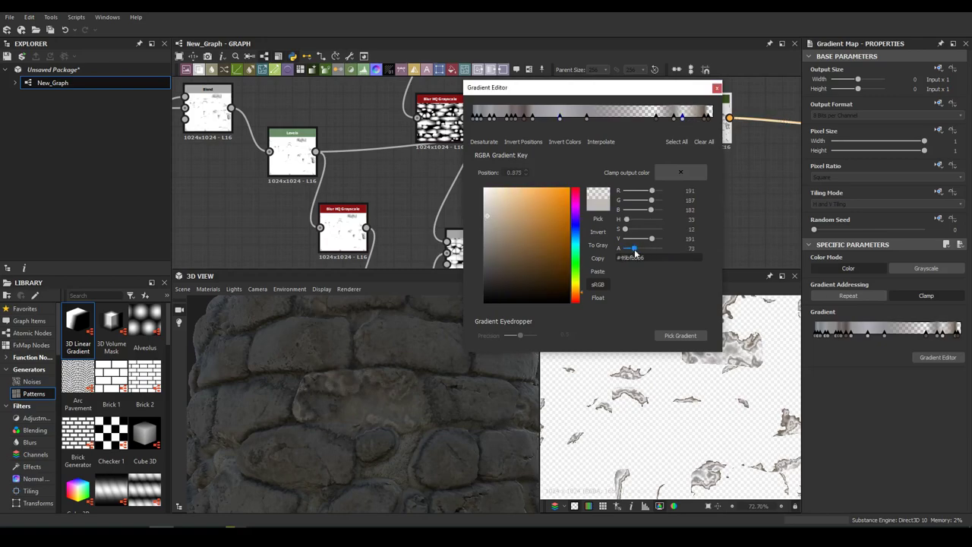
pyautogui.moveTo(347, 348)
pyautogui.mouseDown()
pyautogui.moveTo(357, 401)
pyautogui.moveTo(427, 352)
pyautogui.mouseUp()
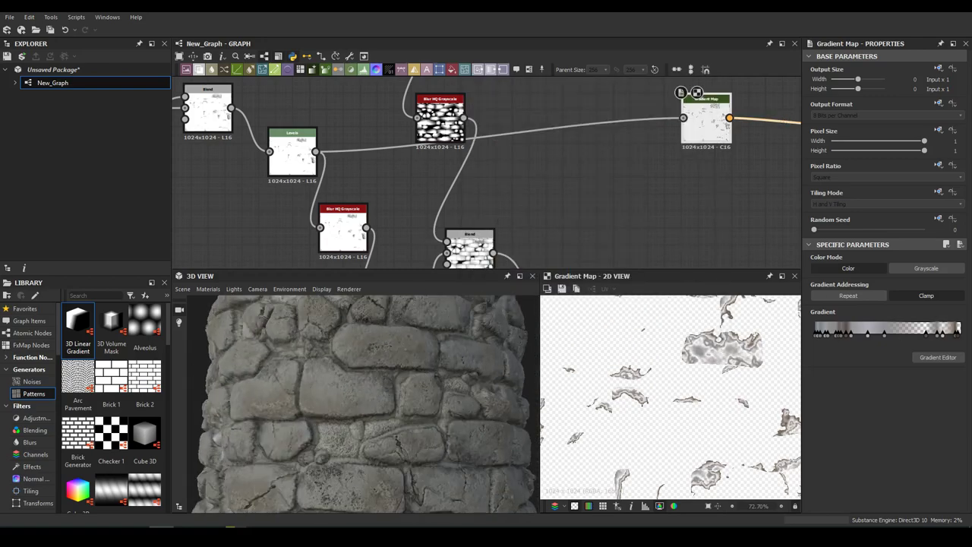
pyautogui.scroll(-5, 543, 187)
pyautogui.scroll(5, 544, 199)
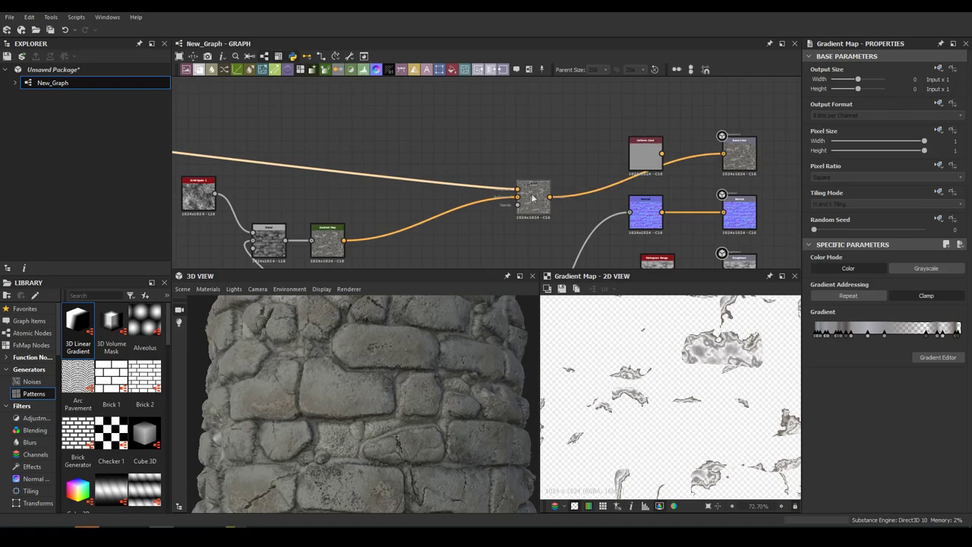
# Step: Insert an HSL node on the stone colour wire to shift its hue
pyautogui.press('space')
pyautogui.write('hsl')
pyautogui.press('Return')
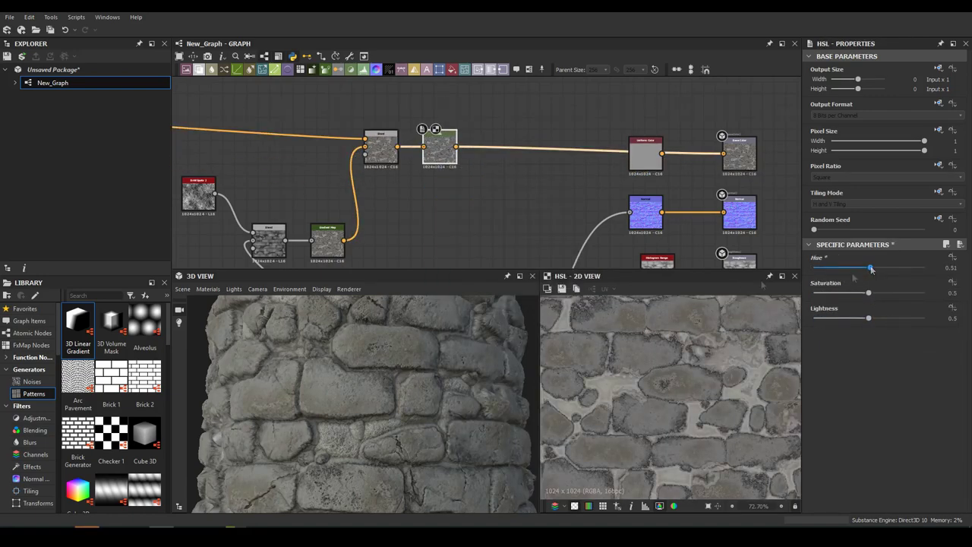
pyautogui.scroll(-2, 486, 175)
pyautogui.click(463, 226)
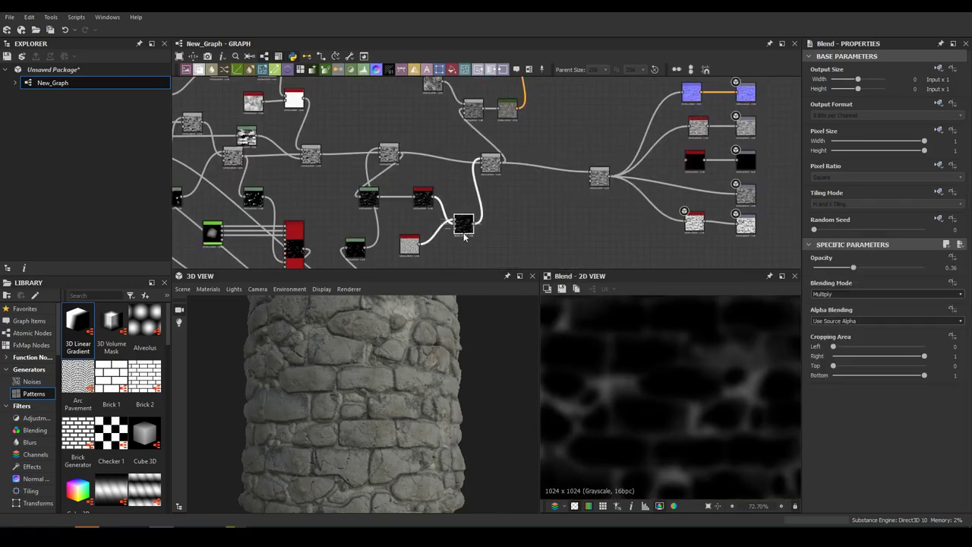
pyautogui.scroll(2, 465, 236)
# Step: Set the dark-mask Blend node's blending mode to Divide
pyautogui.click(527, 224)
pyautogui.click(938, 357)
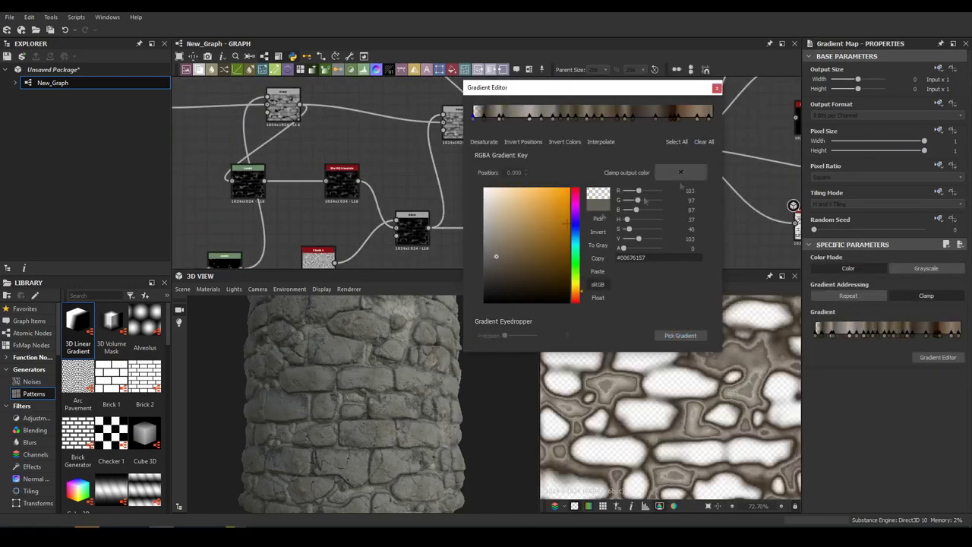
pyautogui.click(716, 87)
pyautogui.moveTo(455, 190); pyautogui.dragTo(532, 167, button='middle')
pyautogui.click(619, 138)
pyautogui.moveTo(591, 141); pyautogui.dragTo(602, 83, button='middle')
pyautogui.click(441, 217)
pyautogui.click(887, 294)
pyautogui.click(874, 346)
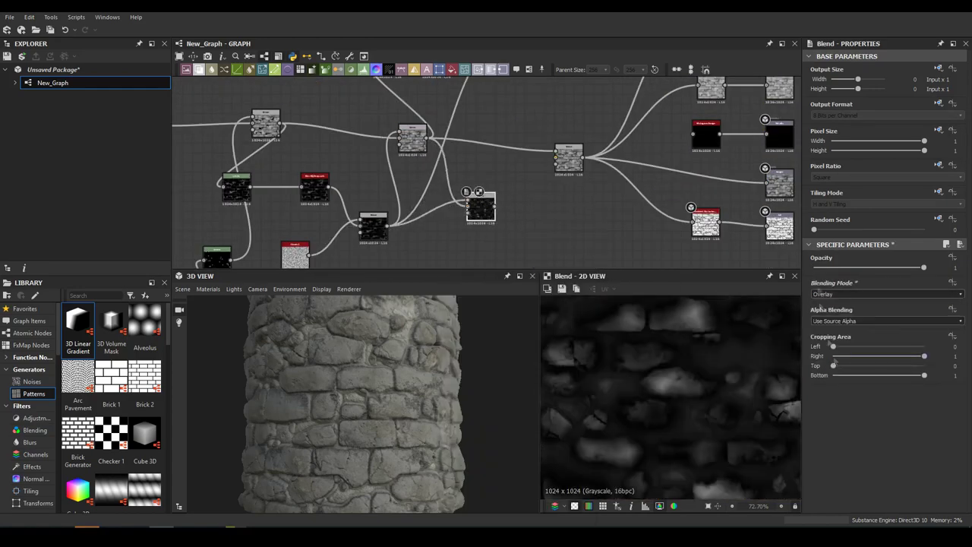
# Step: Link the crevice Gradient Map into the base-colour blend
pyautogui.moveTo(468, 201)
pyautogui.mouseDown(button='middle')
pyautogui.moveTo(380, 197)
pyautogui.moveTo(411, 213)
pyautogui.mouseUp(button='middle')
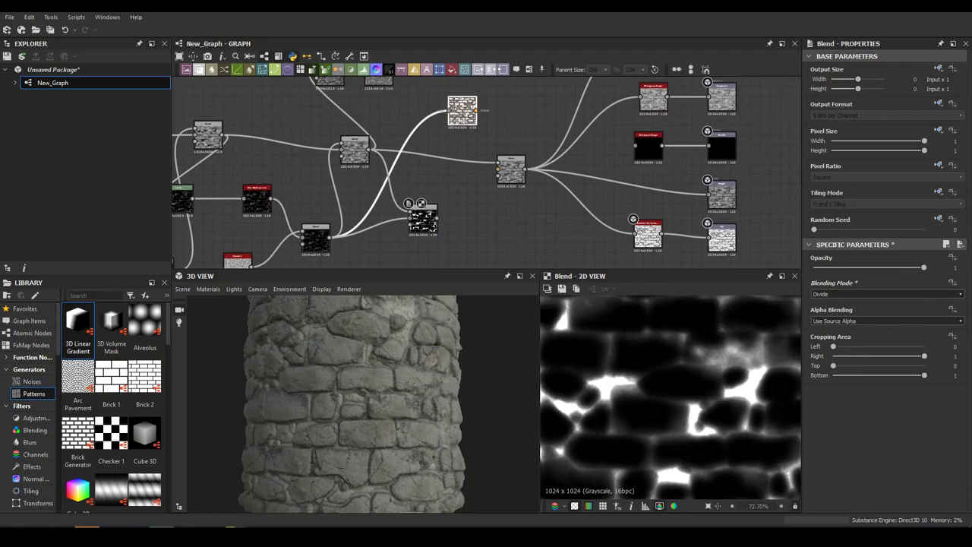
pyautogui.doubleClick(462, 110)
pyautogui.moveTo(419, 208); pyautogui.dragTo(513, 107)
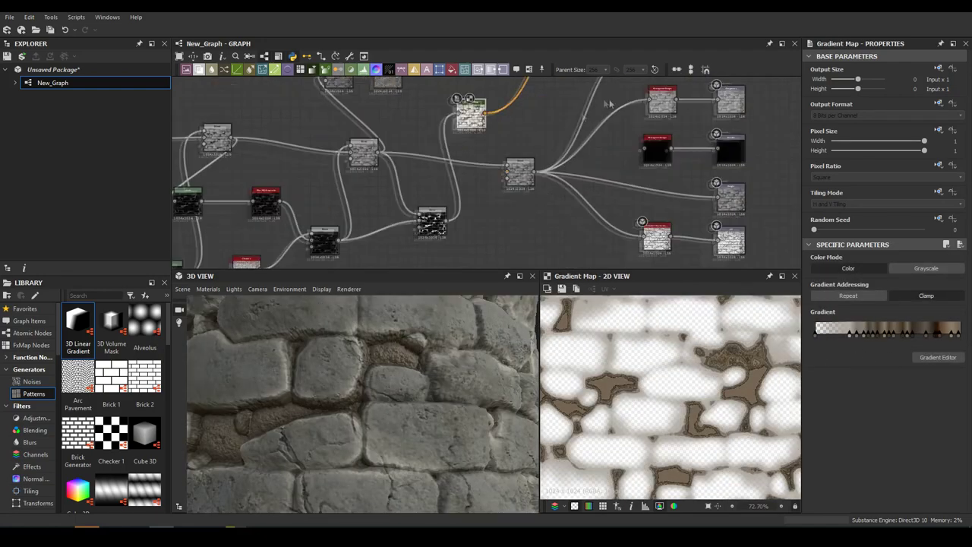
pyautogui.scroll(3, 843, 302)
pyautogui.scroll(3, 843, 303)
pyautogui.scroll(2, 843, 302)
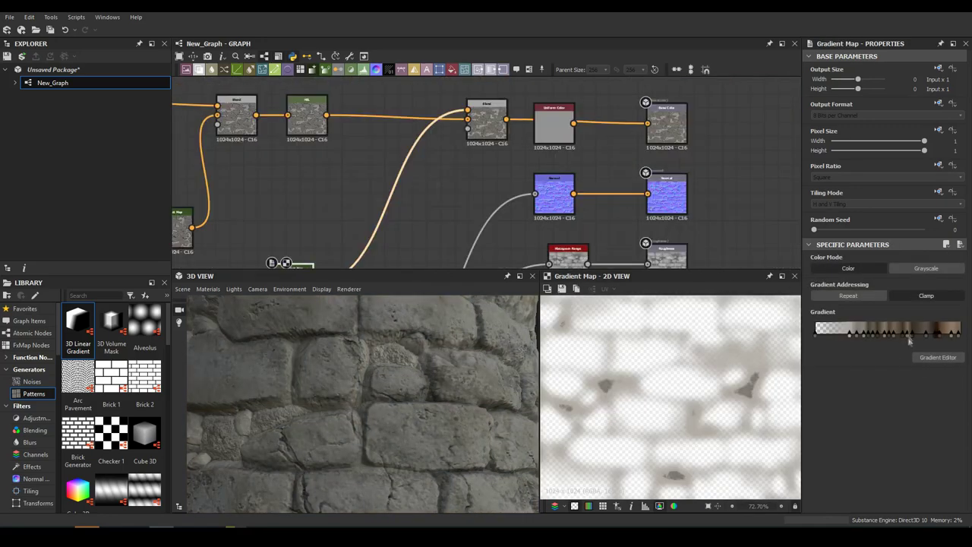
# Step: Recolour the dirt gradient keys to a muted olive-brown toward the dark end
pyautogui.moveTo(866, 340)
pyautogui.mouseDown()
pyautogui.moveTo(854, 342)
pyautogui.moveTo(890, 335)
pyautogui.moveTo(846, 333)
pyautogui.mouseUp()
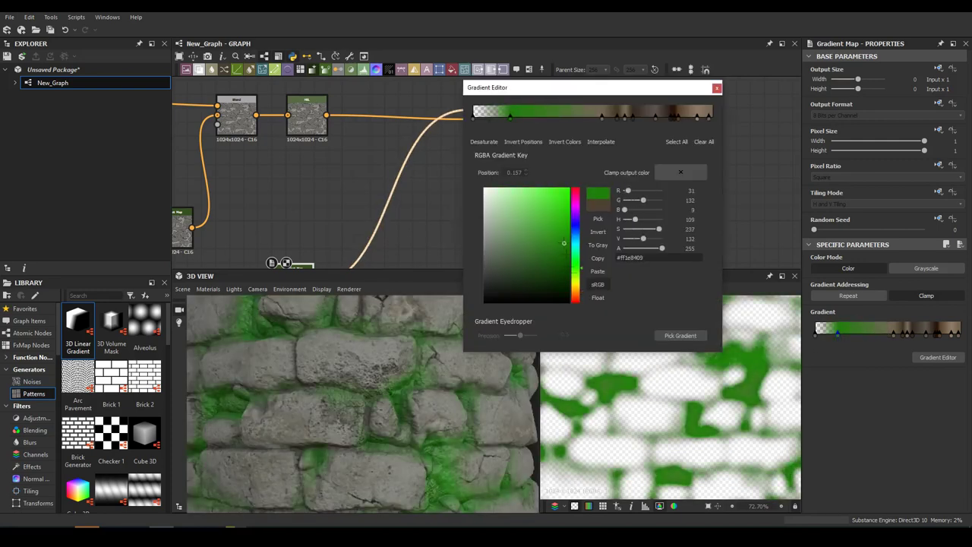
pyautogui.moveTo(575, 267); pyautogui.dragTo(576, 283)
pyautogui.moveTo(532, 251); pyautogui.dragTo(512, 260)
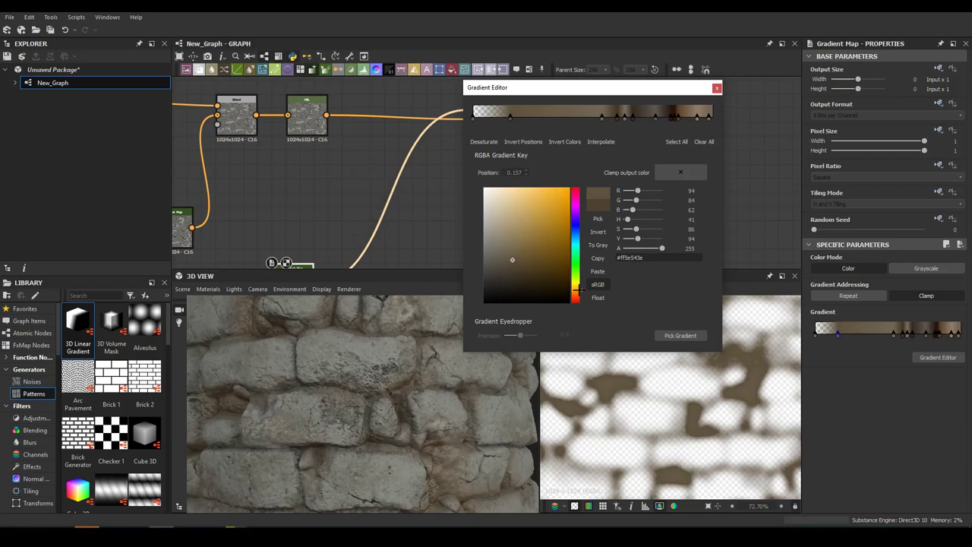
pyautogui.moveTo(517, 265)
pyautogui.mouseDown()
pyautogui.moveTo(502, 268)
pyautogui.moveTo(497, 258)
pyautogui.mouseUp()
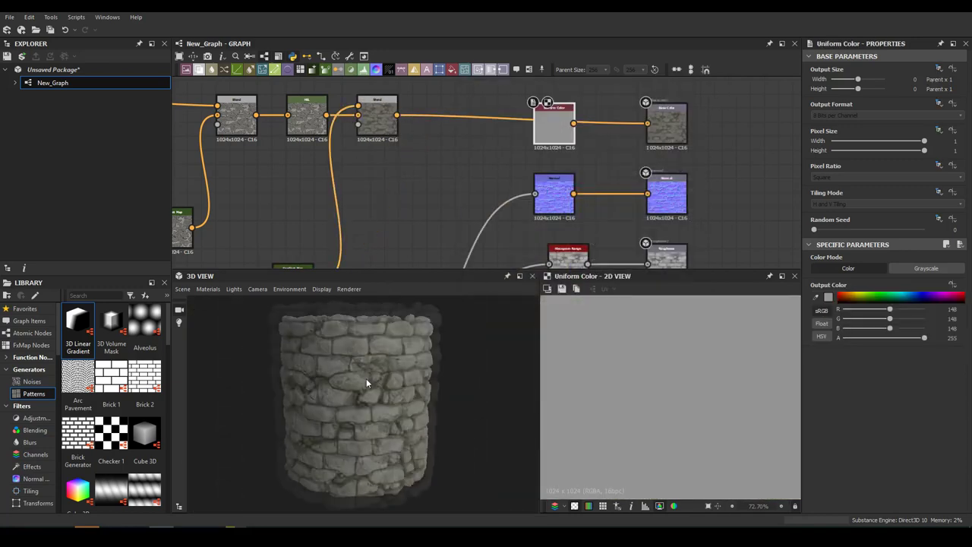
# Step: Add a Curvature Sobel node followed by Levels and Sharpen nodes for the edge highlights
pyautogui.press('space')
pyautogui.write('cu')
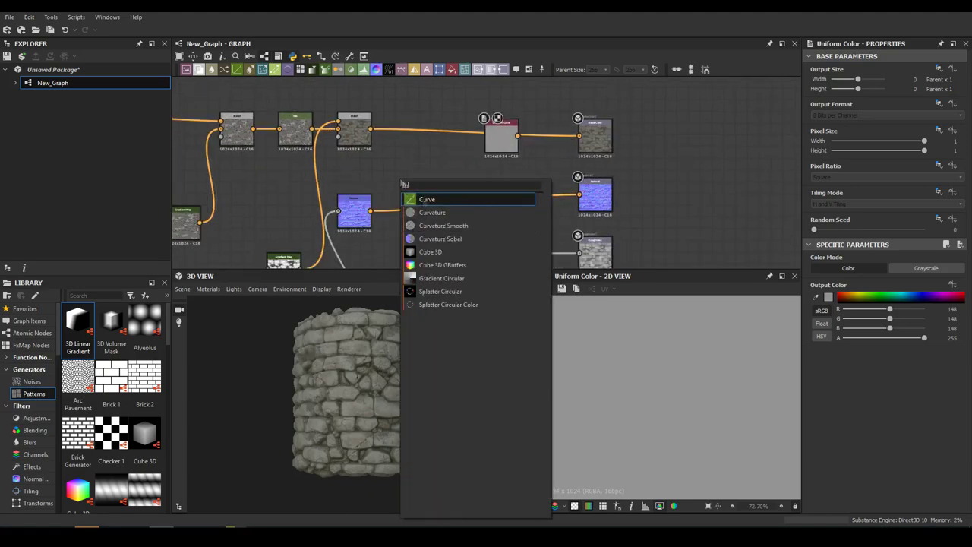
pyautogui.click(442, 239)
pyautogui.press('space')
pyautogui.write('lev')
pyautogui.press('Return')
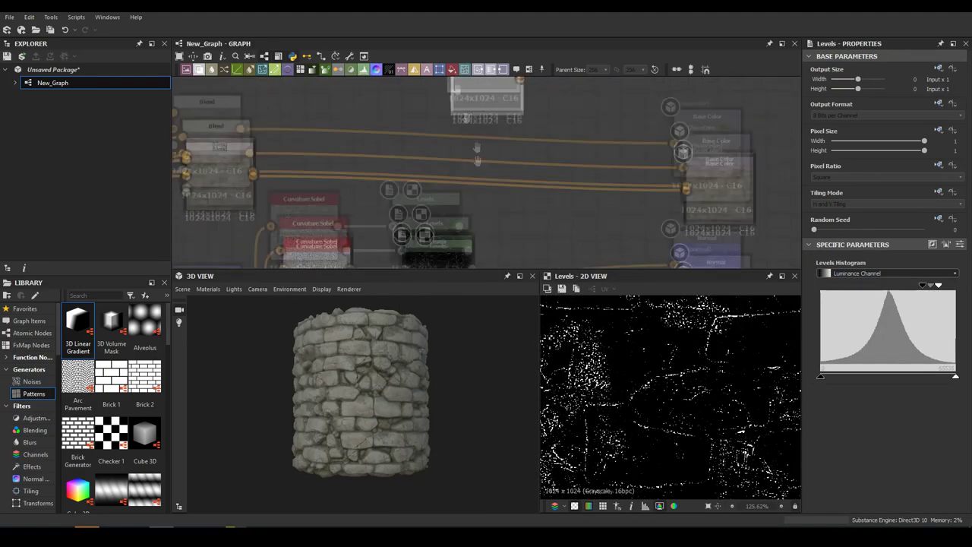
pyautogui.press('space')
pyautogui.write('sharp')
pyautogui.press('Return')
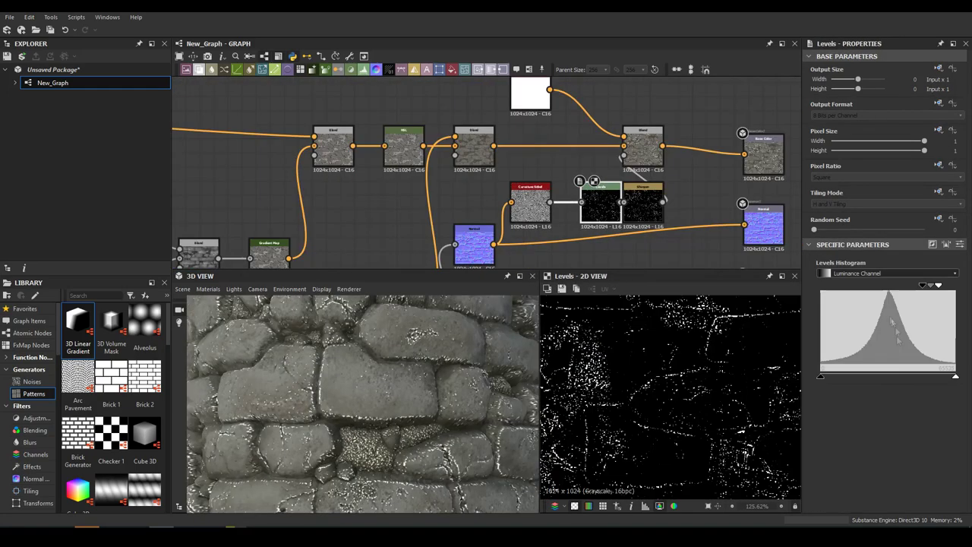
# Step: Wire a Curvature Smooth node into the highlight chain and tighten Levels to keep only bright edges
pyautogui.press('space')
pyautogui.write('cur')
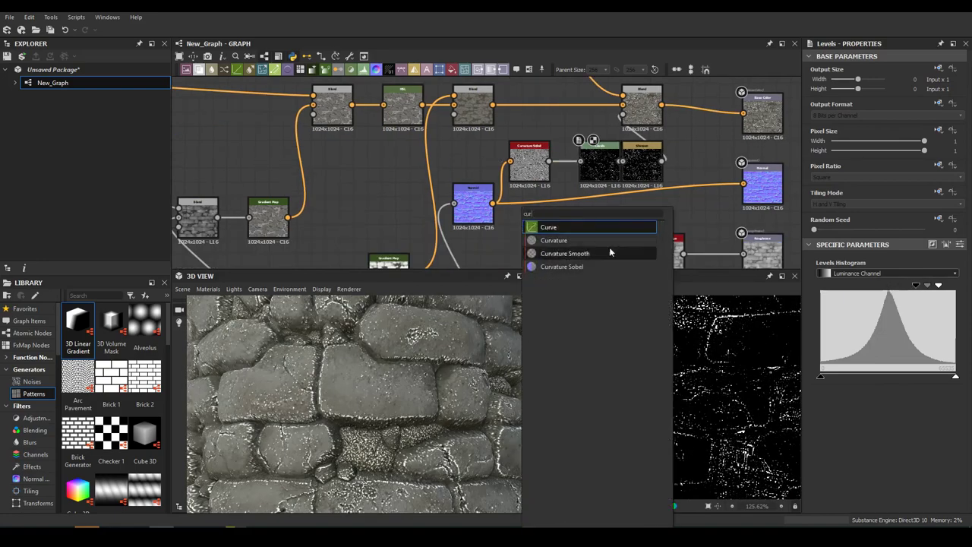
pyautogui.click(609, 247)
pyautogui.moveTo(559, 231); pyautogui.dragTo(580, 161)
pyautogui.moveTo(915, 285)
pyautogui.mouseDown()
pyautogui.moveTo(855, 302)
pyautogui.moveTo(859, 293)
pyautogui.mouseUp()
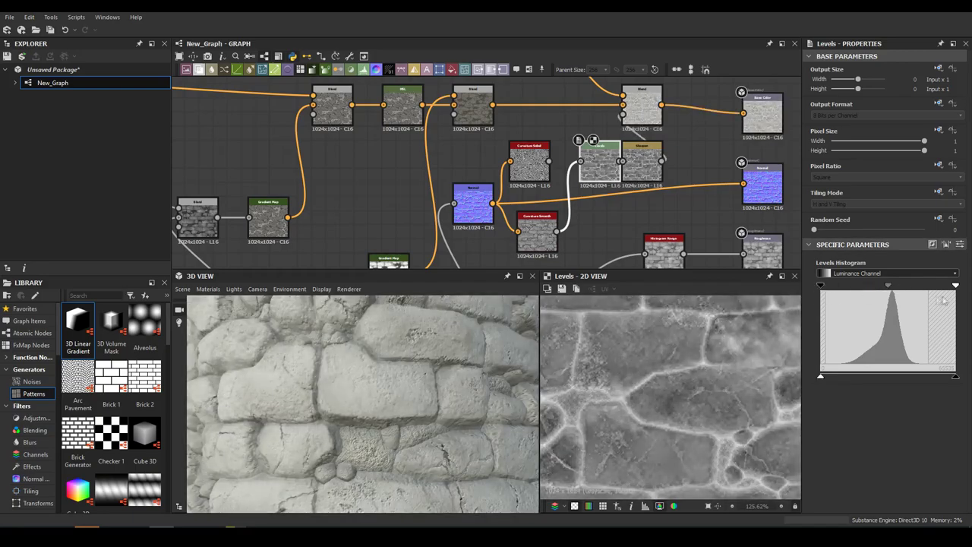
pyautogui.moveTo(859, 293); pyautogui.dragTo(898, 300)
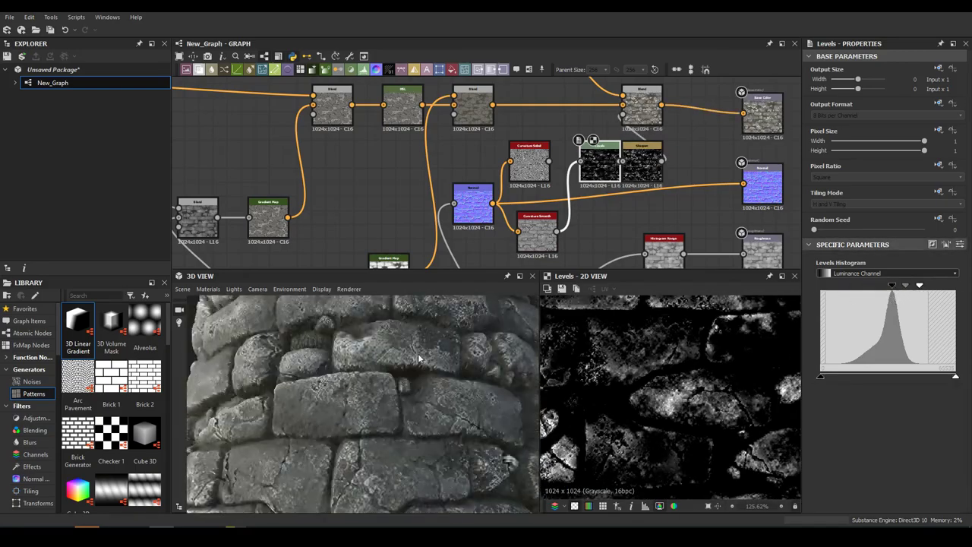
# Step: Raise the Sharpen intensity to 2.37 and check the Levels result
pyautogui.click(642, 161)
pyautogui.moveTo(837, 267); pyautogui.dragTo(917, 291)
pyautogui.click(600, 161)
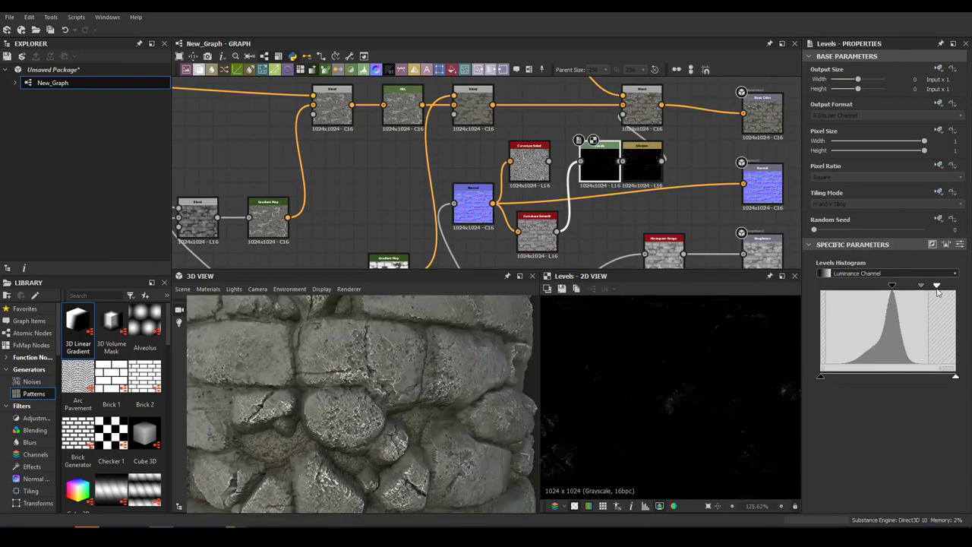
# Step: Set the edge-highlight Blend opacity to about 0.54 and switch the preview mesh to a plane
pyautogui.click(642, 106)
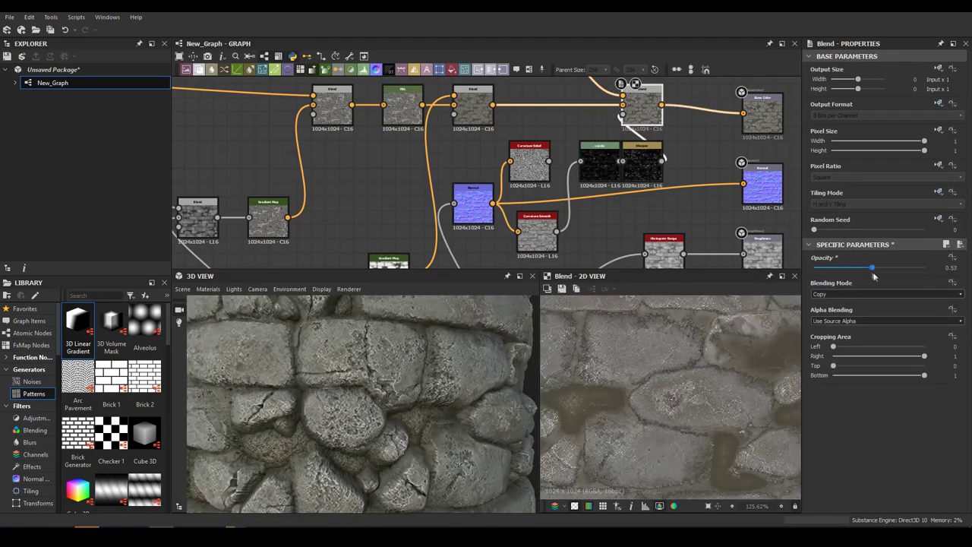
pyautogui.scroll(-5, 369, 423)
pyautogui.moveTo(369, 423)
pyautogui.mouseDown()
pyautogui.moveTo(344, 429)
pyautogui.moveTo(372, 430)
pyautogui.mouseUp()
pyautogui.scroll(3, 372, 430)
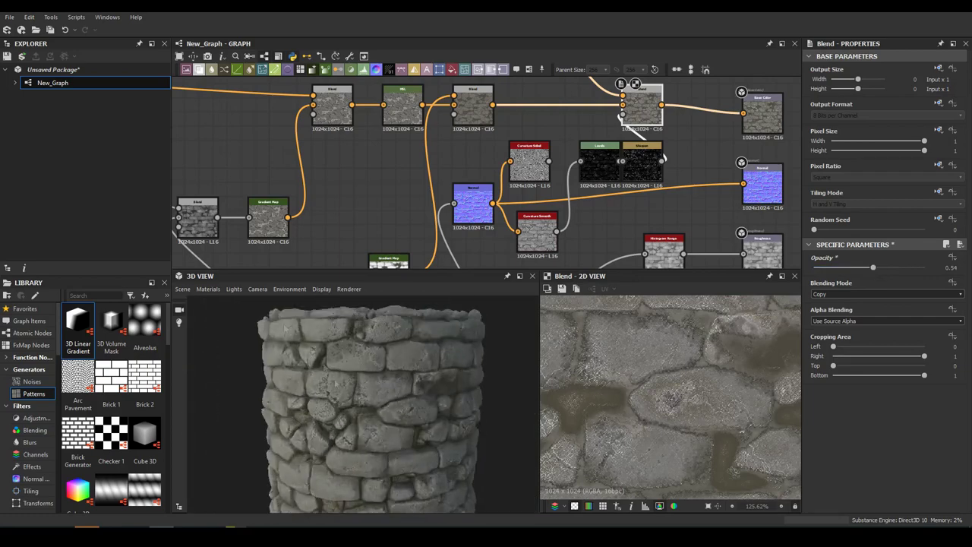
pyautogui.click(183, 288)
pyautogui.click(194, 364)
# Step: Orbit the 3D view to a low angle looking across the cobblestone plane
pyautogui.moveTo(445, 432); pyautogui.dragTo(426, 396)
pyautogui.moveTo(623, 258); pyautogui.dragTo(486, 205, button='middle')
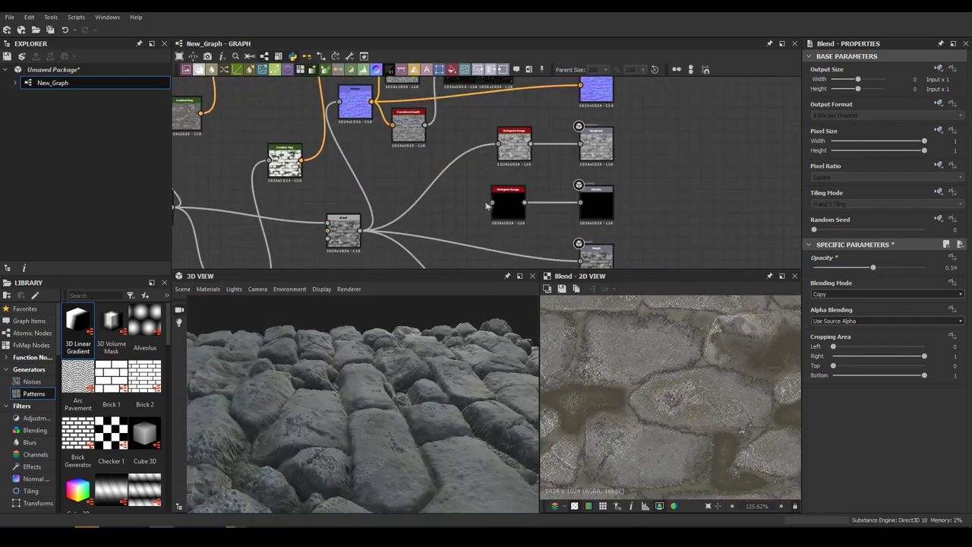